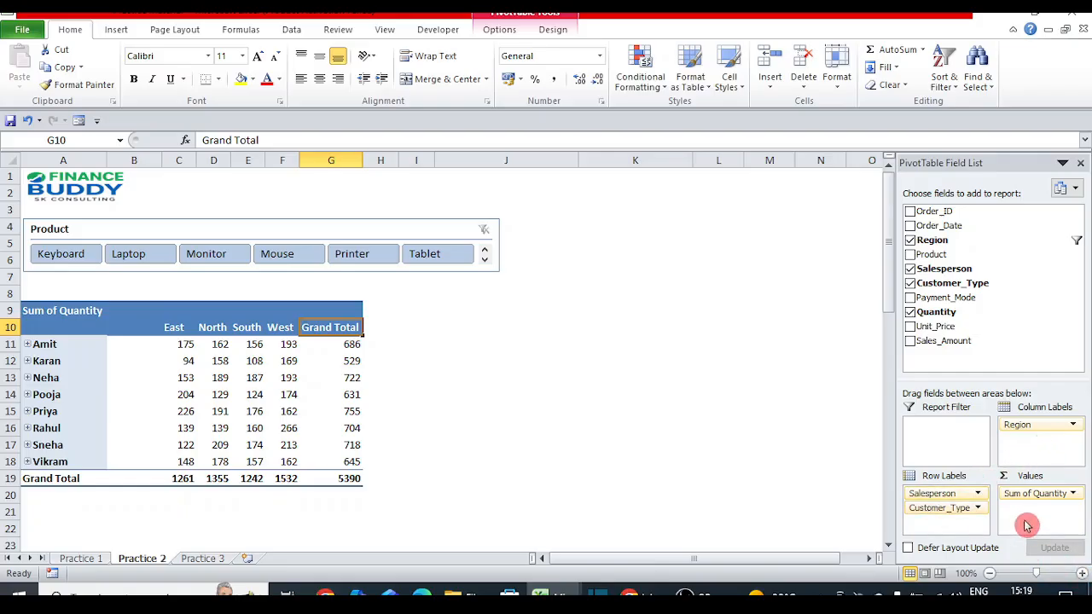
Step: Expand Amit in the pivot into Corporate (12136173) and Retail (14464906) rows
click(382, 224)
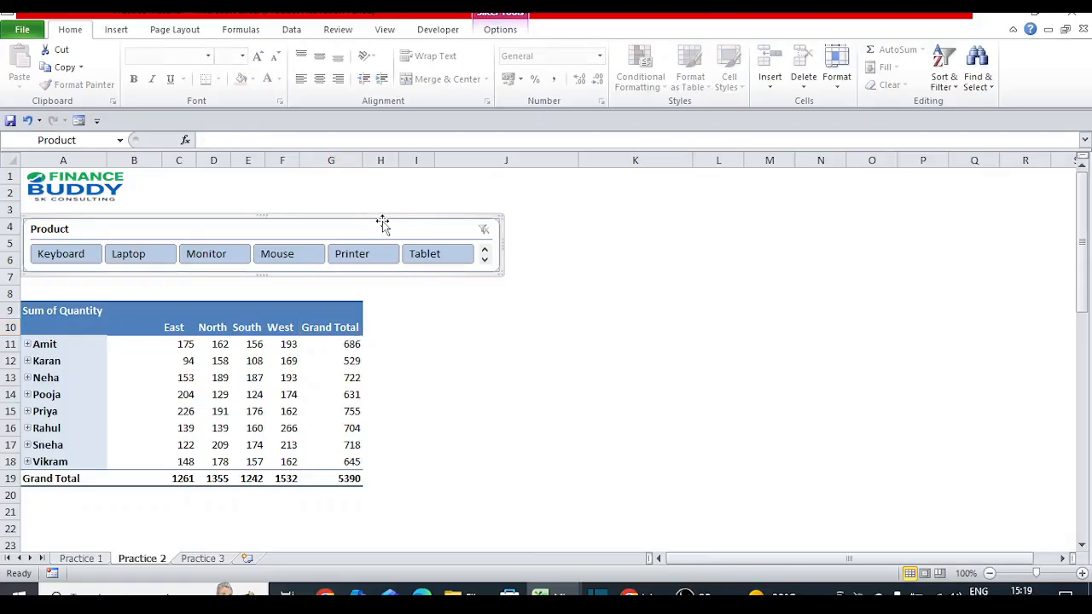
click(88, 370)
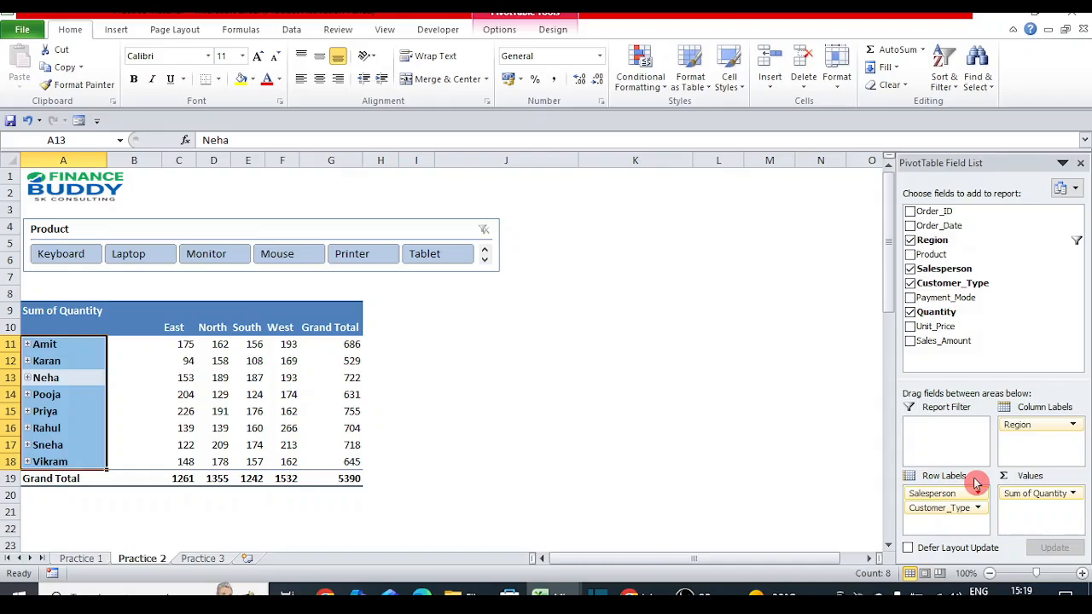
click(427, 333)
click(175, 343)
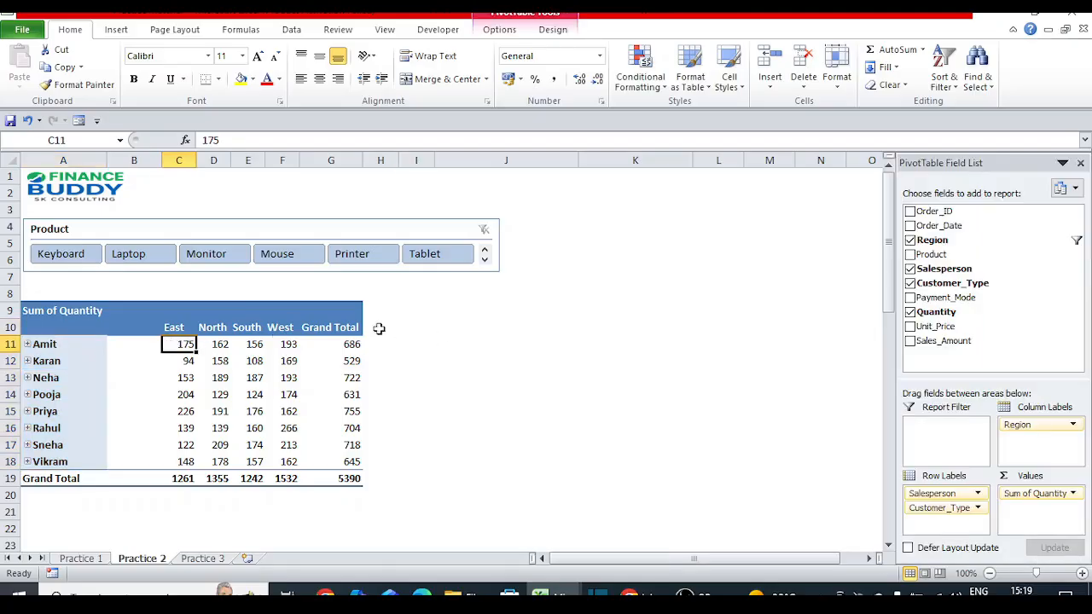
click(68, 344)
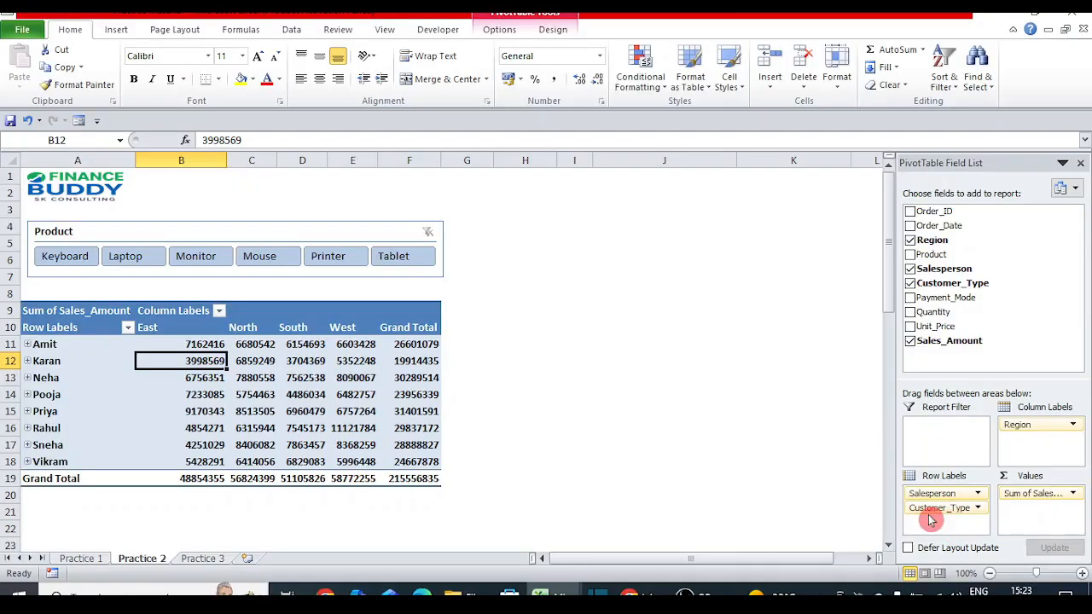
click(28, 344)
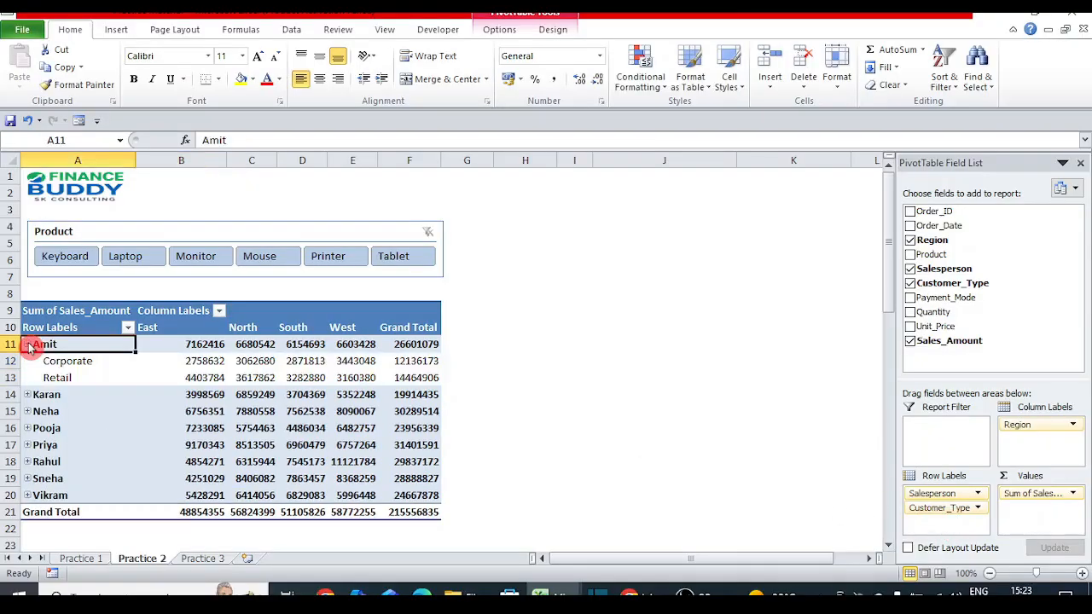
click(64, 361)
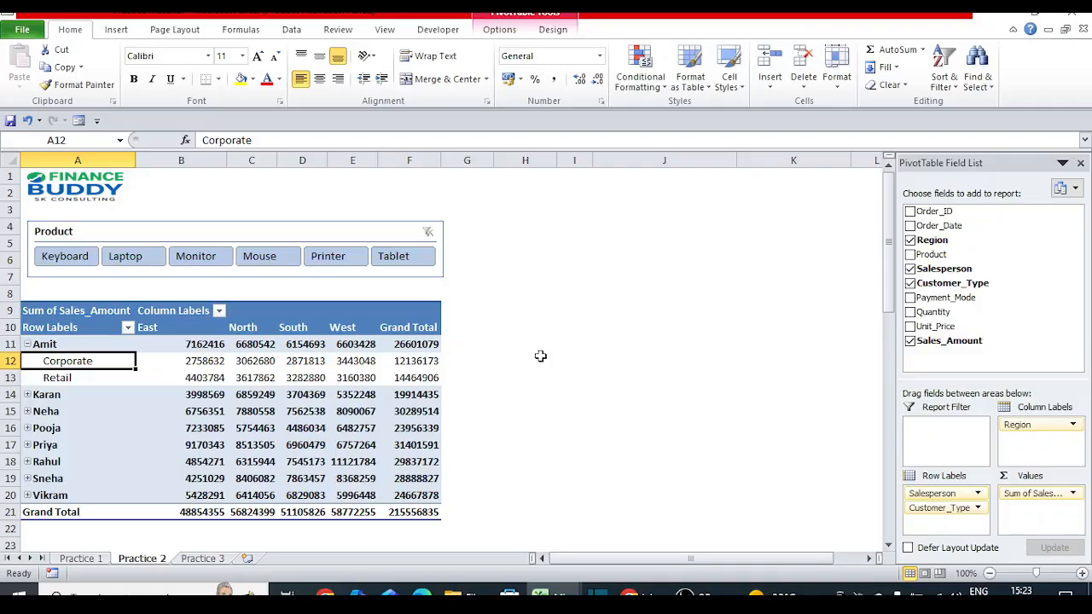
Step: Turn on Classic PivotTable layout in the PivotTable Options Display settings
right_click(88, 365)
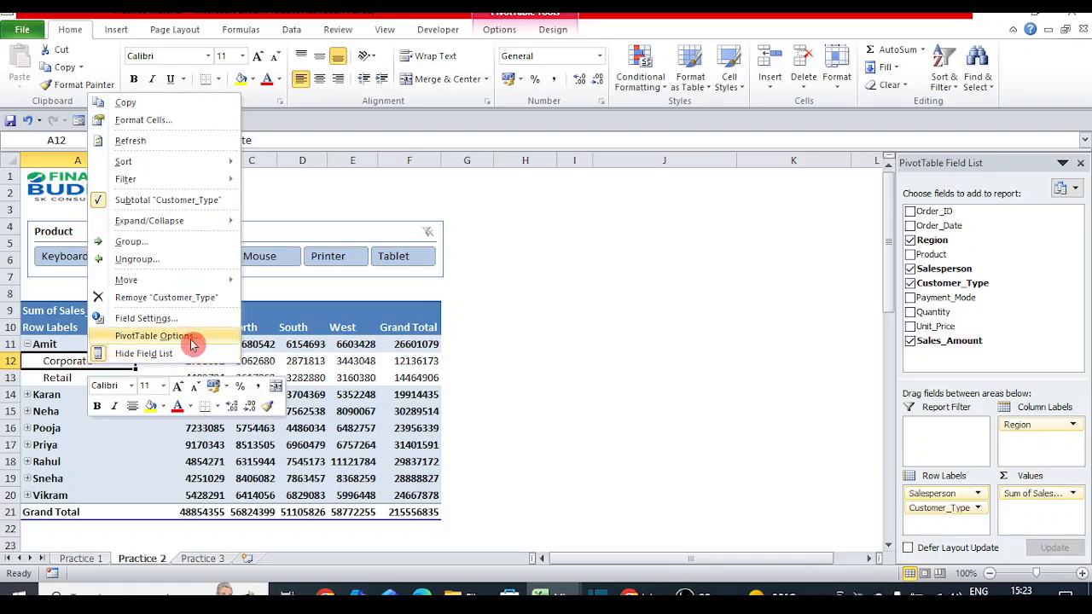
click(162, 335)
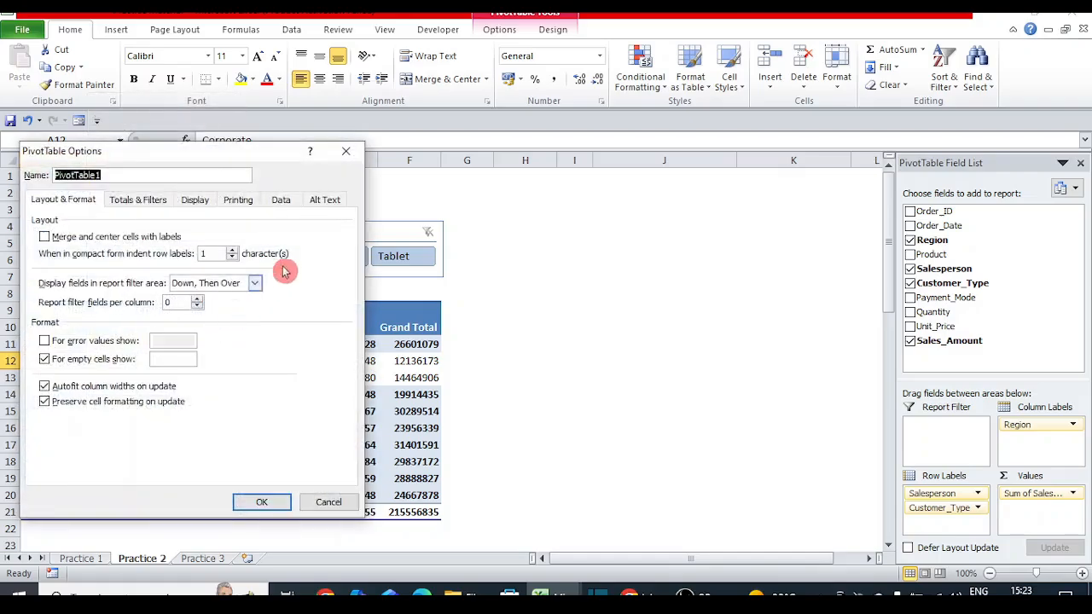
click(197, 202)
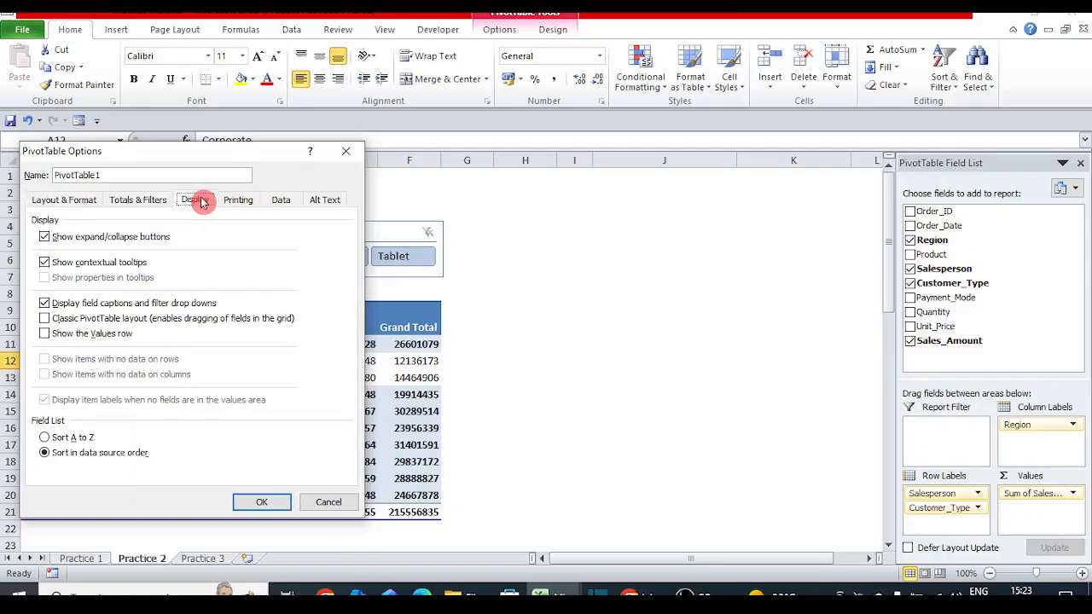
click(44, 319)
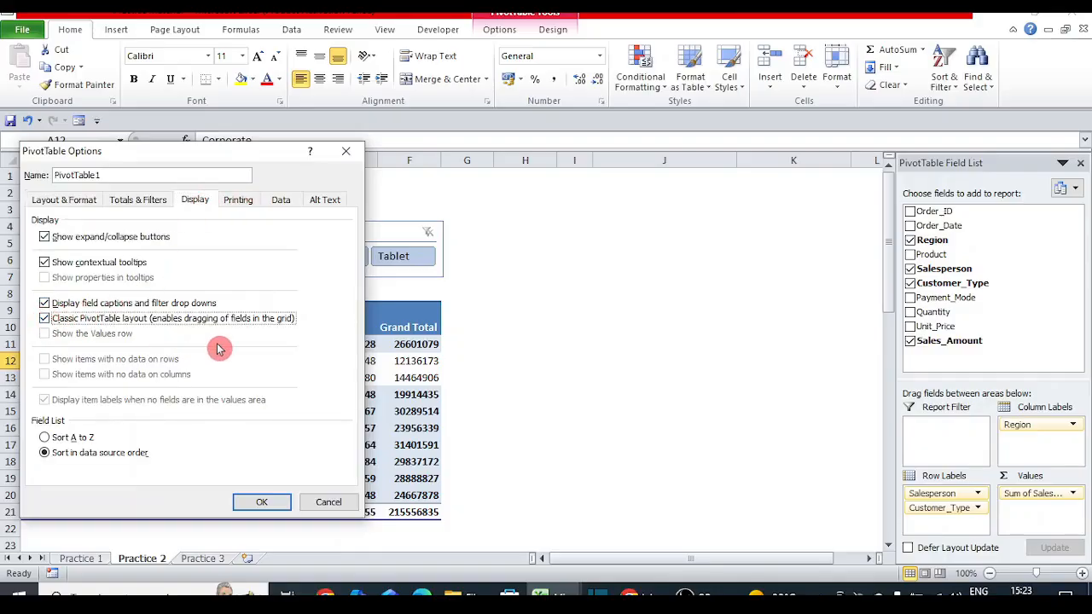
click(261, 501)
click(30, 395)
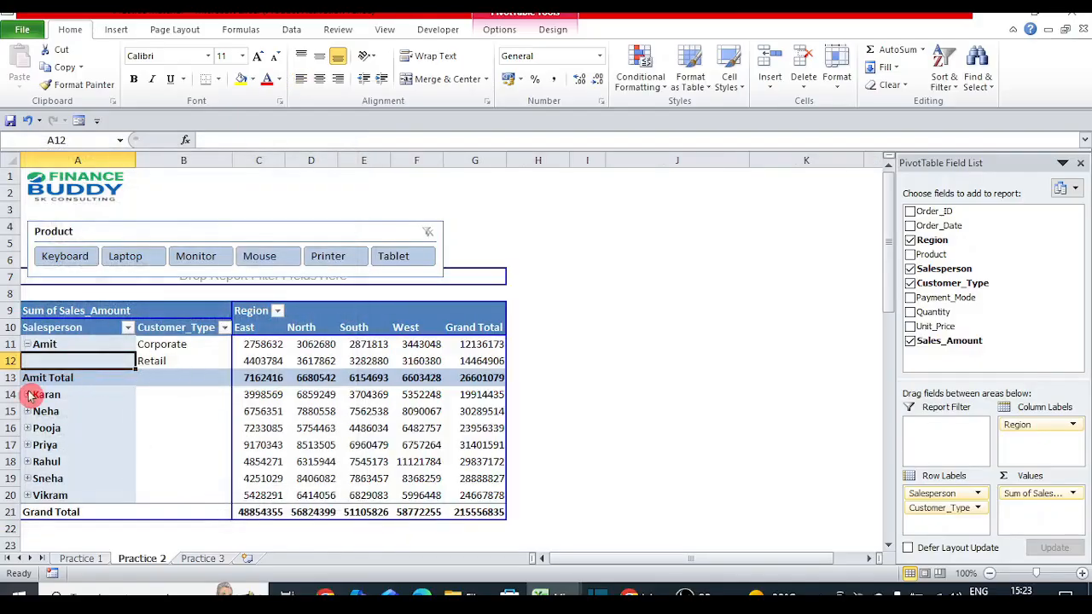
Step: Expand the entire Salesperson field, giving each salesperson a total row, e.g. Karan Total 19914435
right_click(30, 395)
mouse_move(132, 249)
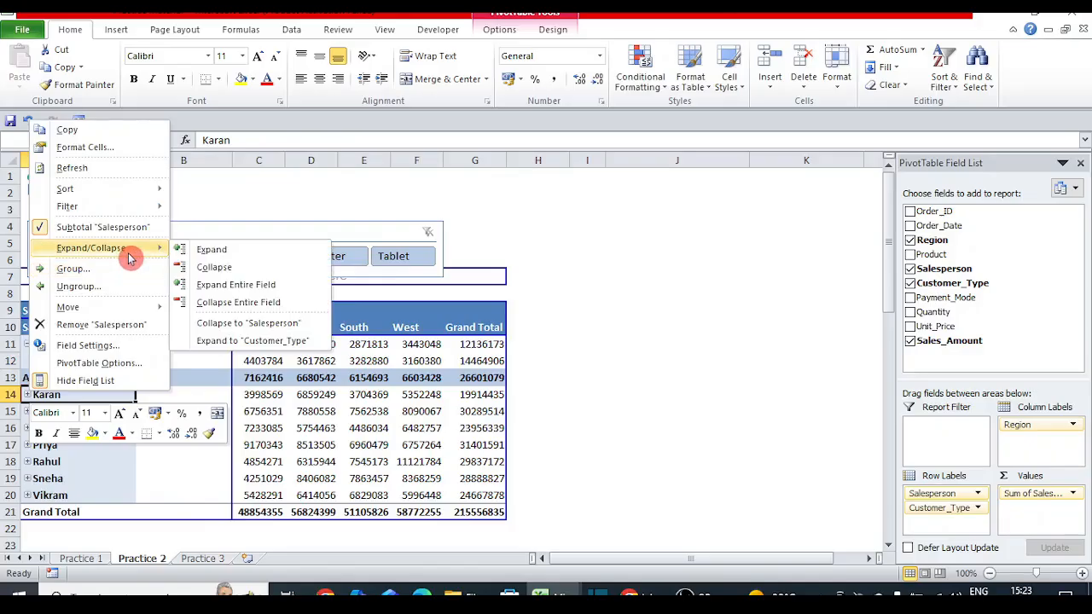
click(228, 291)
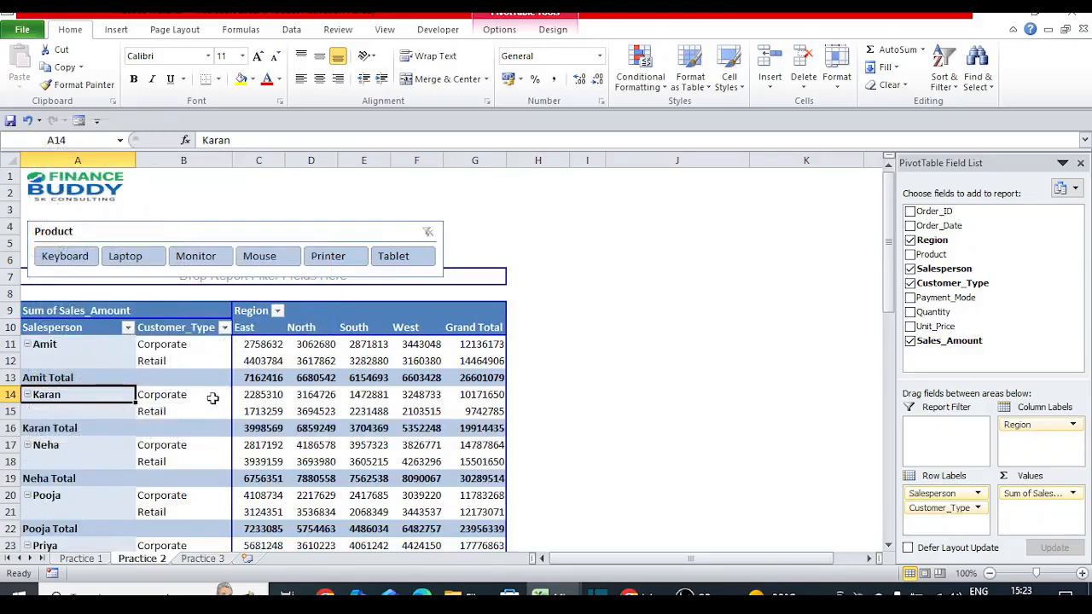
click(214, 398)
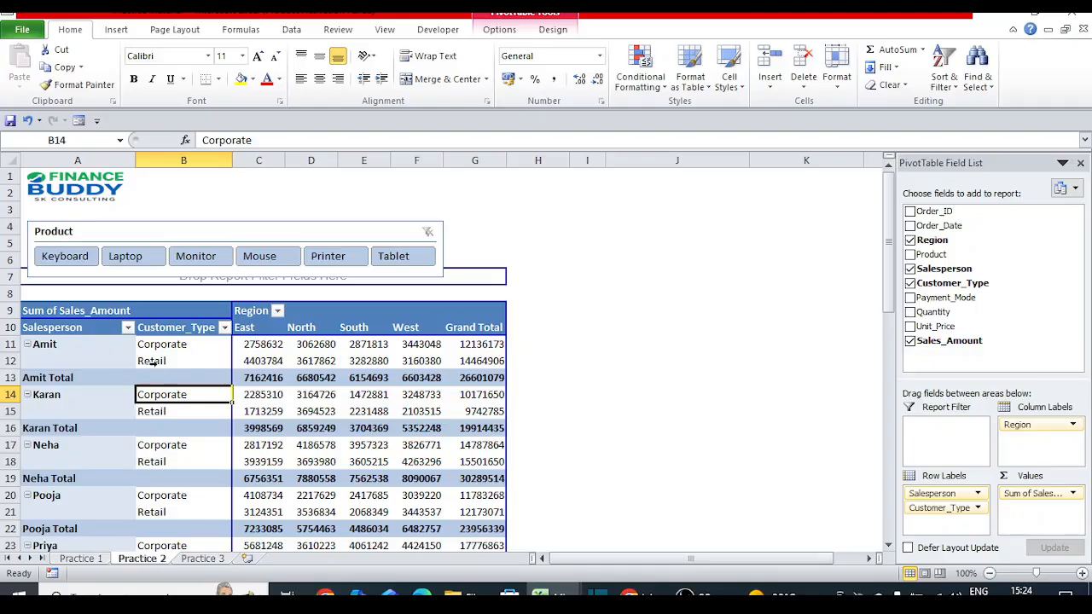
click(7, 378)
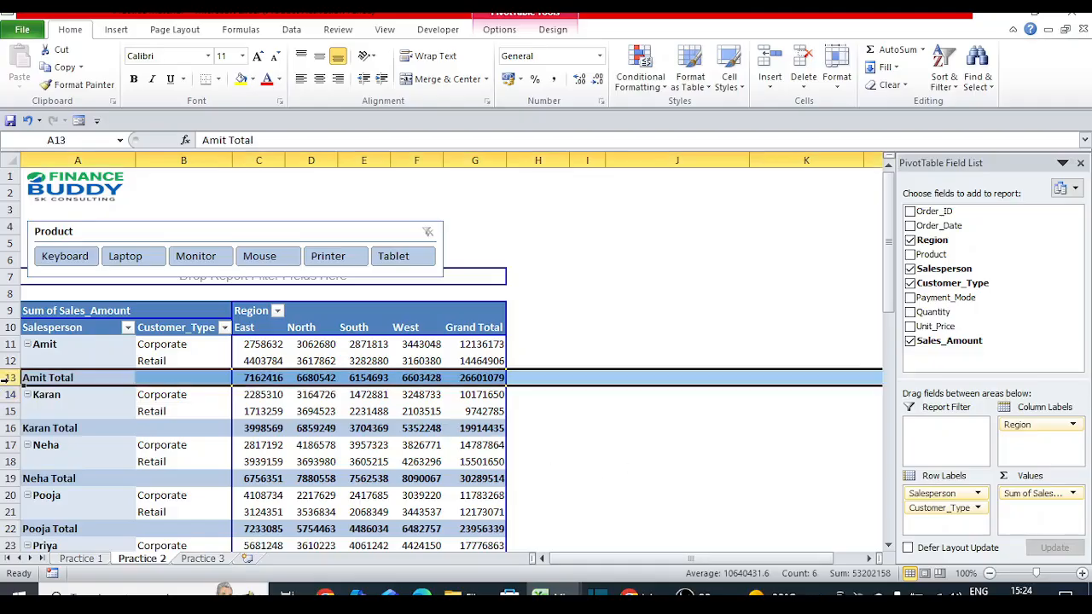
click(175, 380)
Step: Turn off Subtotal "Salesperson" so the salesperson total rows disappear
right_click(82, 379)
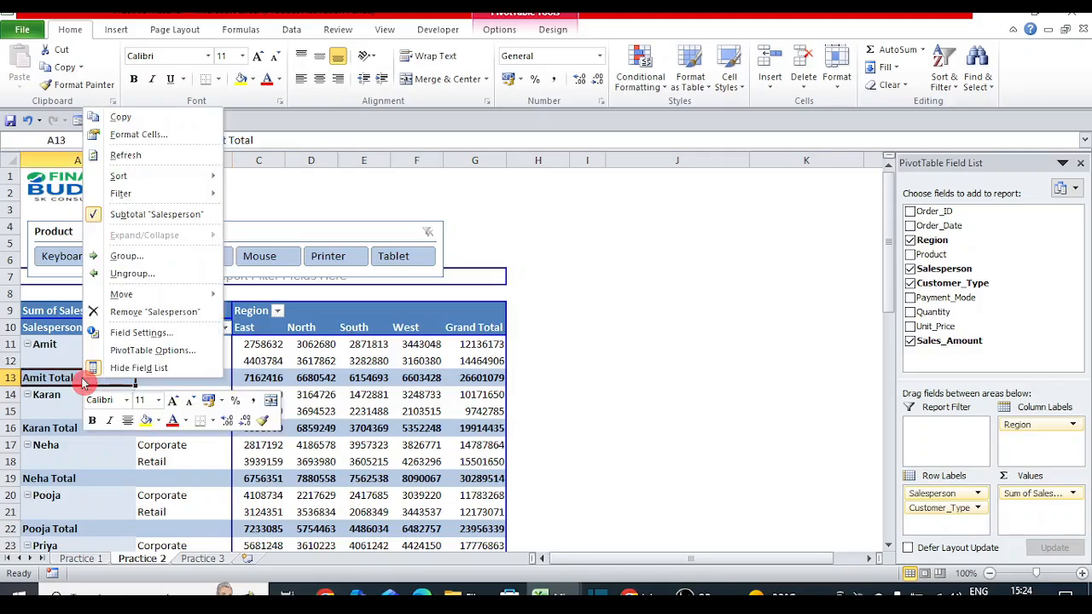
click(147, 217)
click(182, 381)
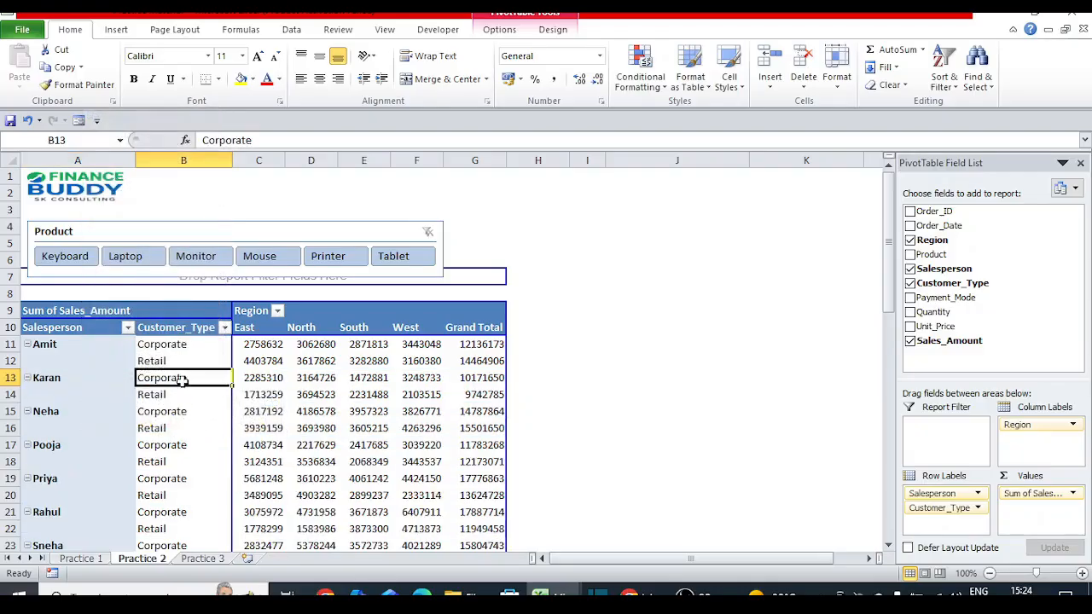
key(Left)
key(Right)
key(Left)
key(Right)
key(Left)
key(Right)
Step: Move down through the customer type rows to the table bottom and back up
key(Up)
key(Down)
key(Left)
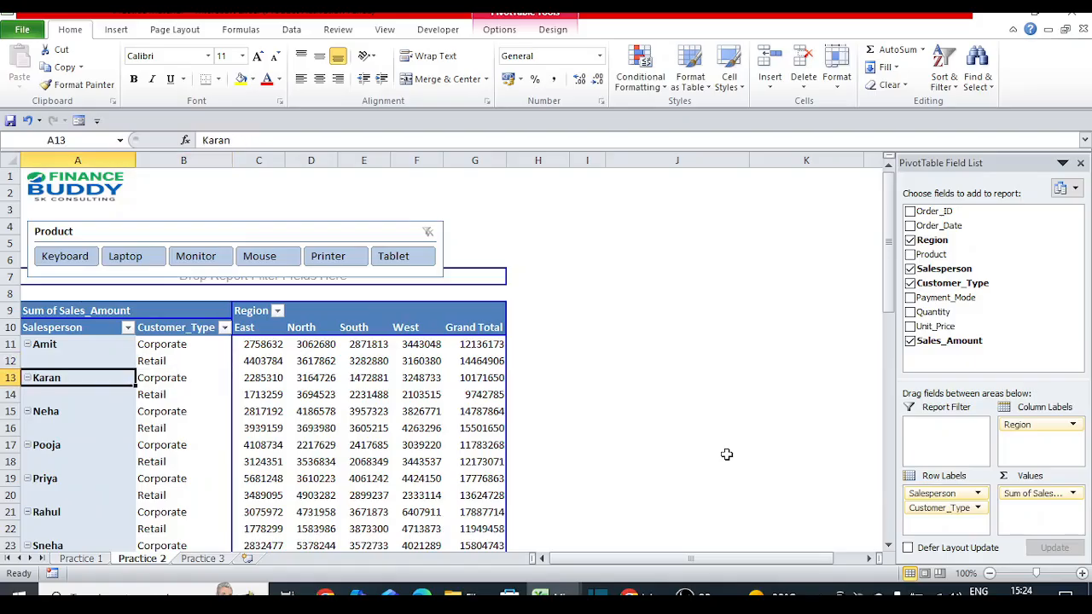
key(Right)
key(Down)
key(Down)
key(Down)
key(Down)
key(Down)
key(Down)
key(Down)
key(Down)
key(Down)
key(Down)
key(Down)
key(Down)
key(Down)
key(Down)
key(Down)
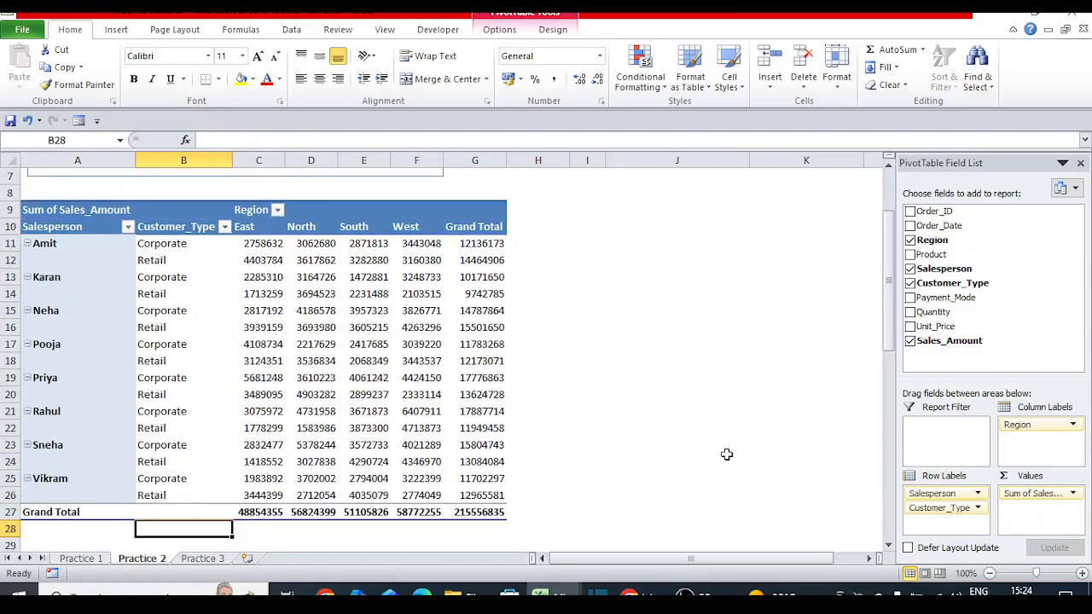
key(Up)
key(Up)
key(Up)
key(Up)
key(Up)
key(Up)
key(Up)
key(Up)
key(Up)
key(Up)
key(Up)
key(Up)
key(Up)
key(Up)
key(Up)
key(Up)
key(Up)
key(Up)
key(Up)
key(Up)
key(Up)
key(Up)
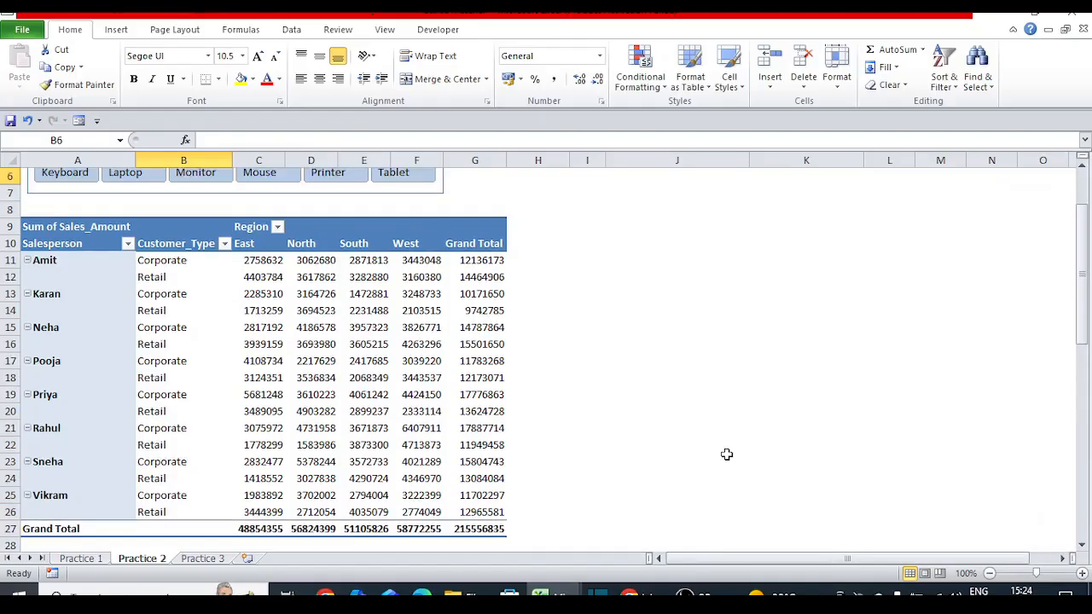
key(Down)
key(Down)
key(Down)
key(Down)
key(Down)
key(Down)
key(Down)
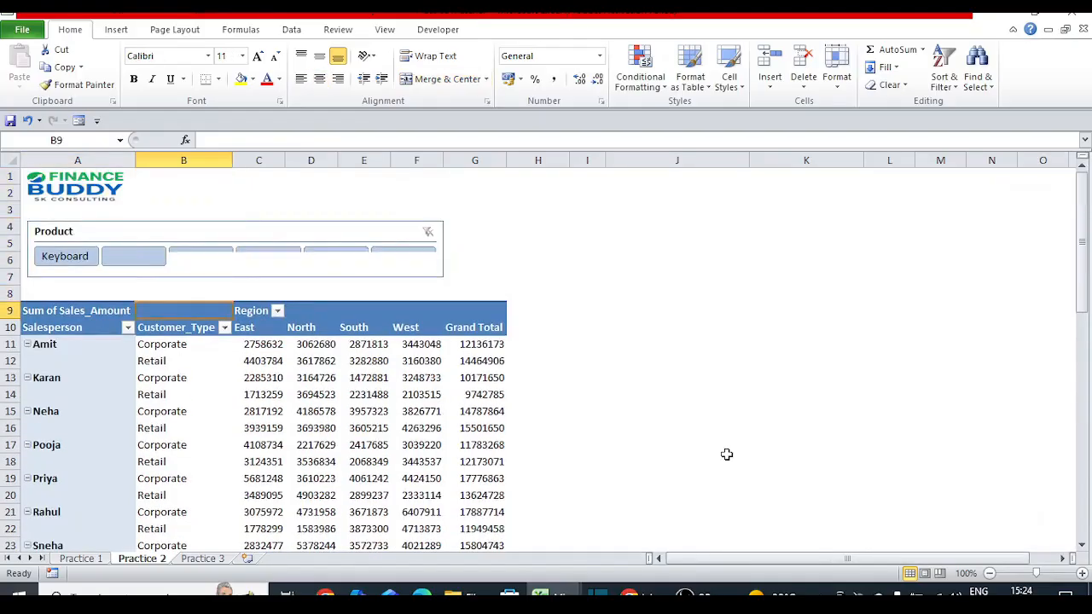
Step: Select Amit's rows across the pivot and return to Amit's salesperson label
click(59, 349)
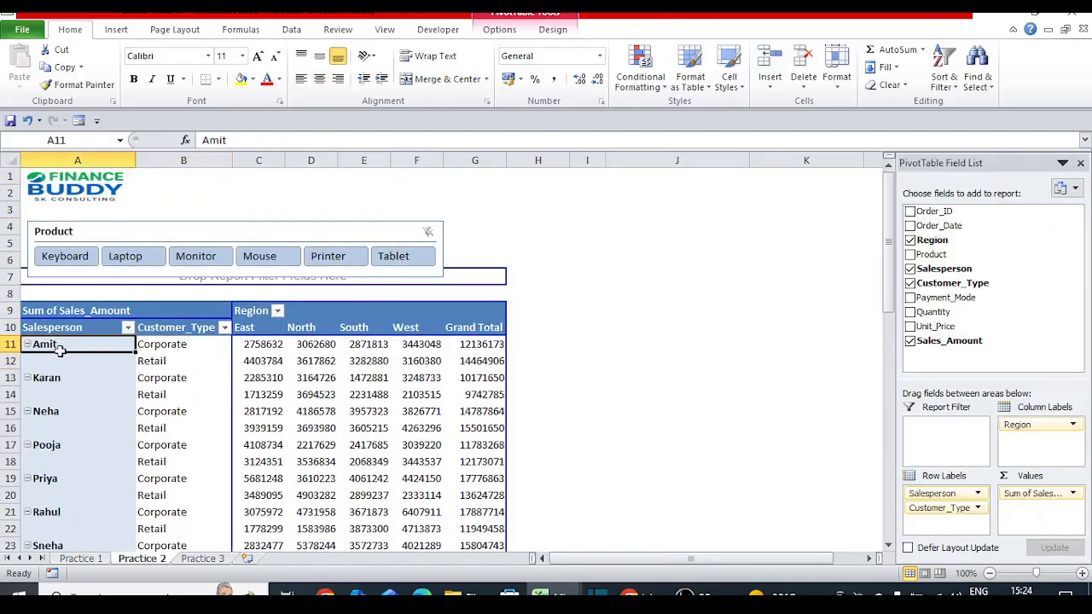
drag(86, 351, 763, 392)
key(Left)
key(Down)
key(Up)
key(Down)
key(Right)
key(Left)
key(Up)
Step: Select Amit's Corporate and Retail labels, then move to the blank label below Amit
key(Right)
key(shift+Down)
key(Left)
key(Right)
key(shift+Down)
key(Left)
key(Down)
key(Up)
key(Down)
key(Up)
key(Down)
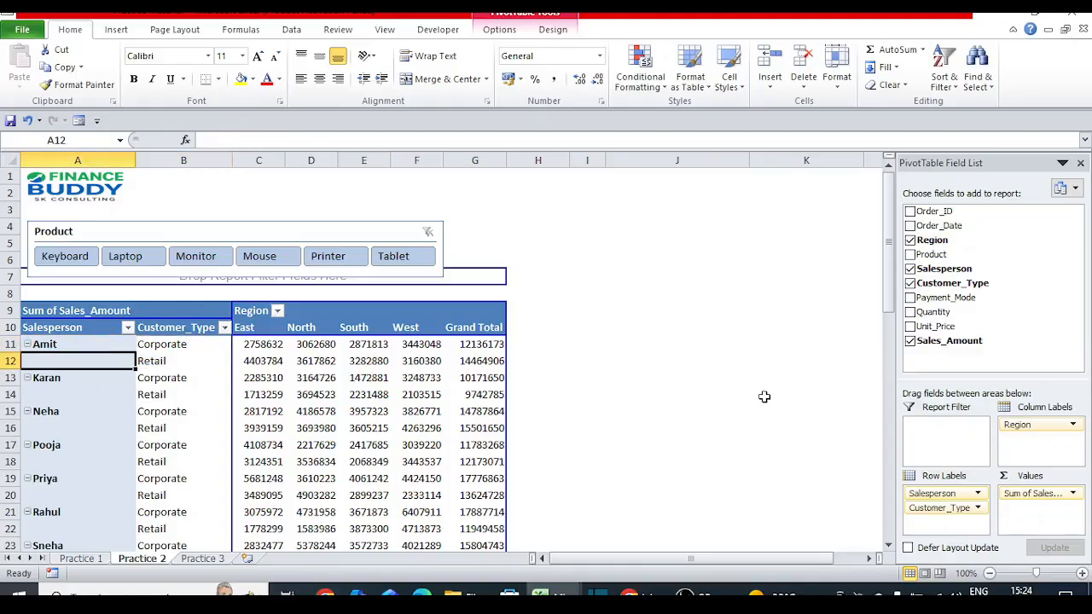
right_click(44, 363)
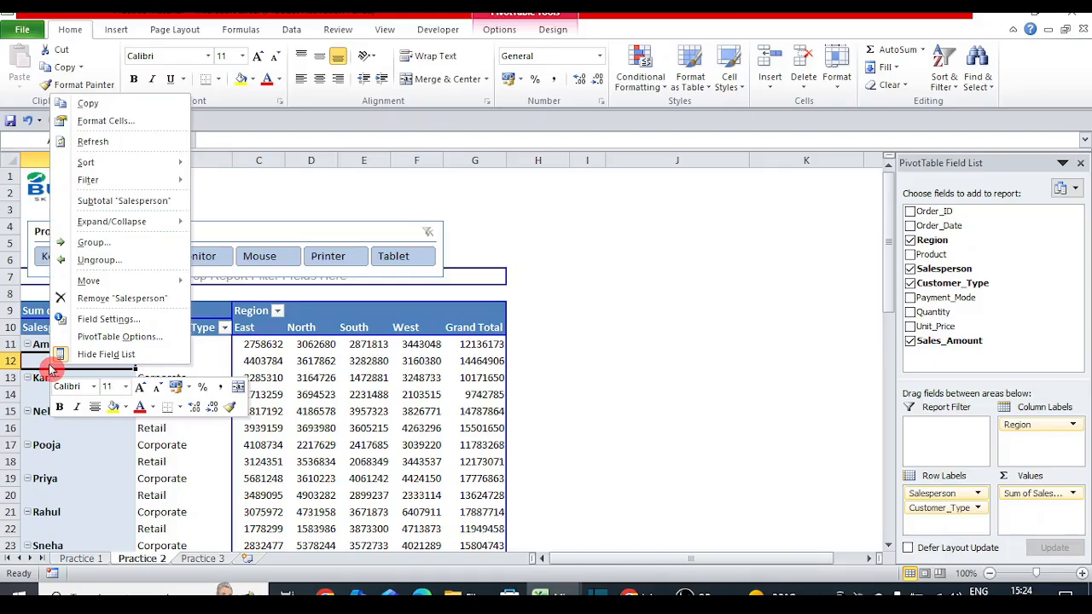
click(162, 319)
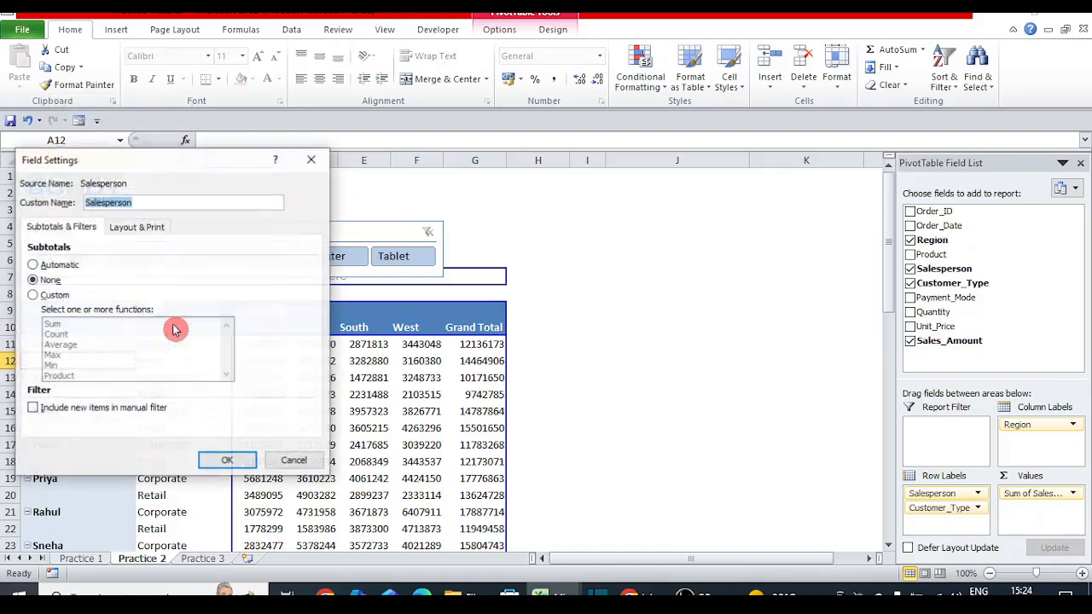
click(161, 225)
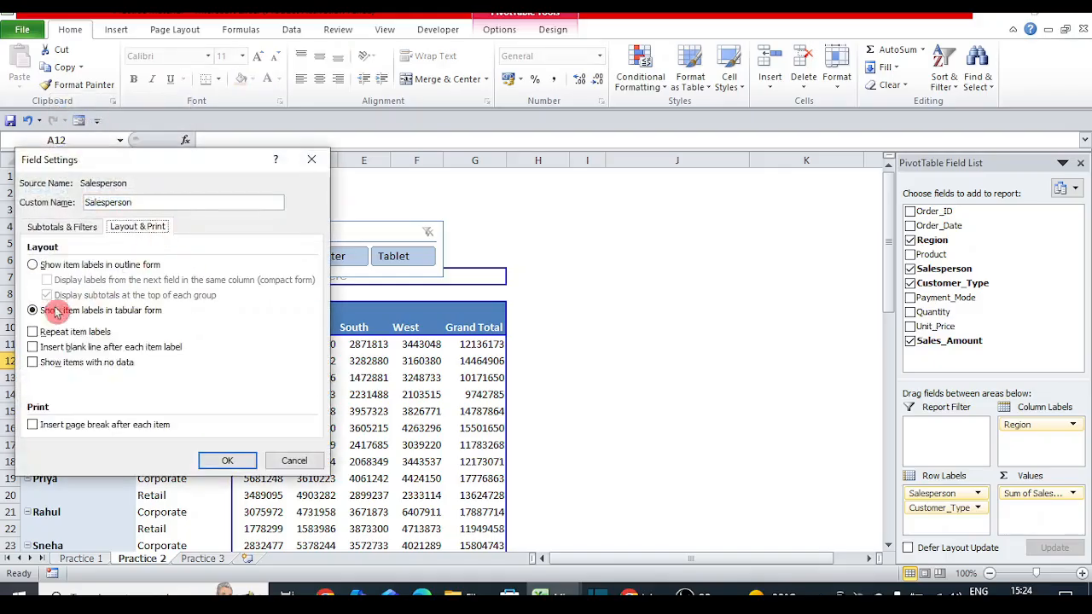
click(32, 333)
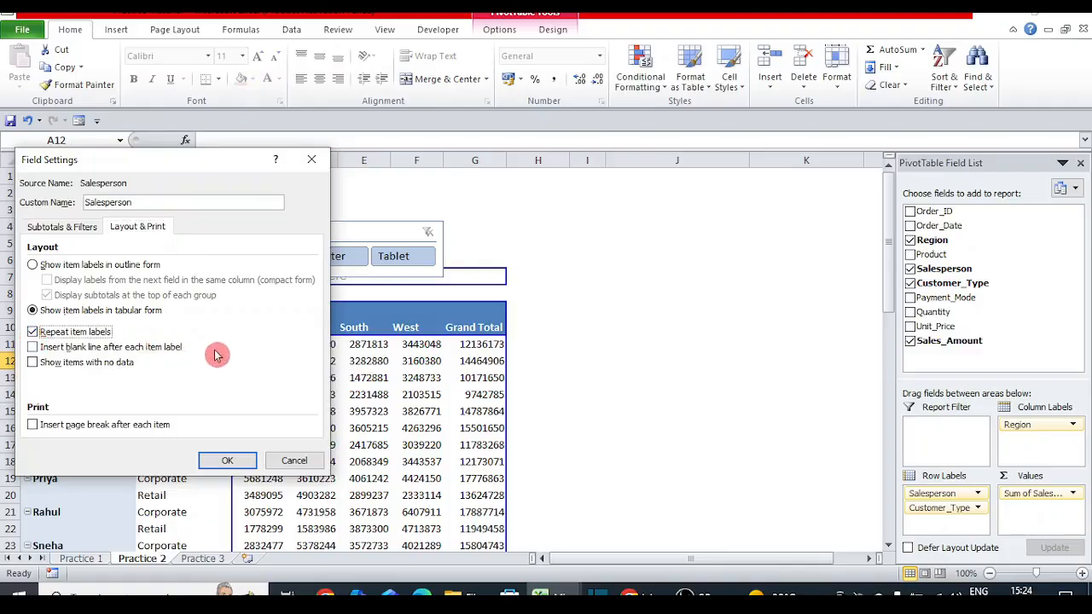
click(227, 460)
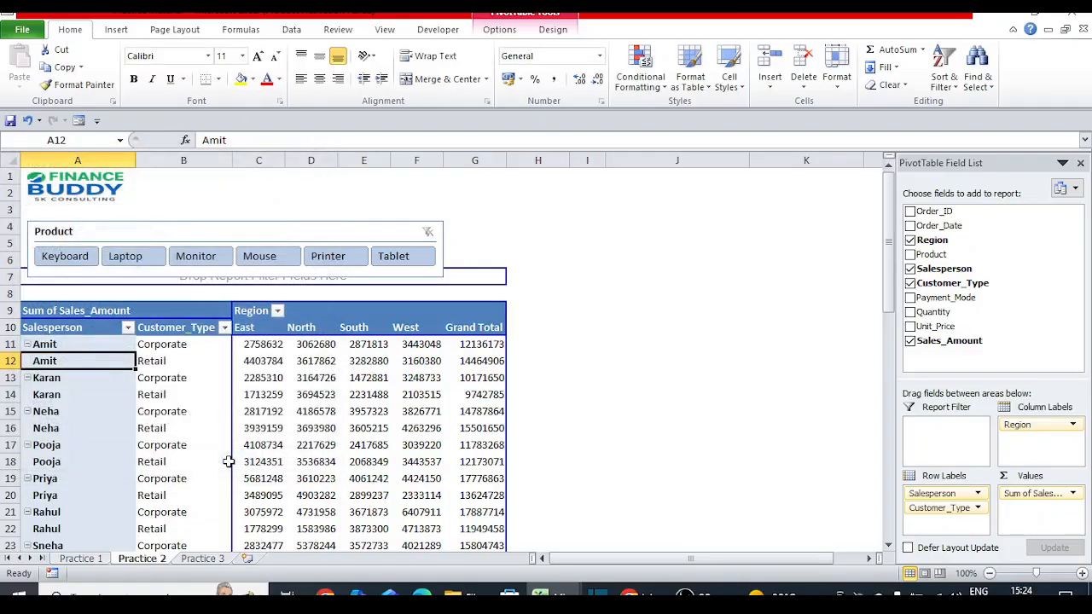
click(140, 411)
click(102, 394)
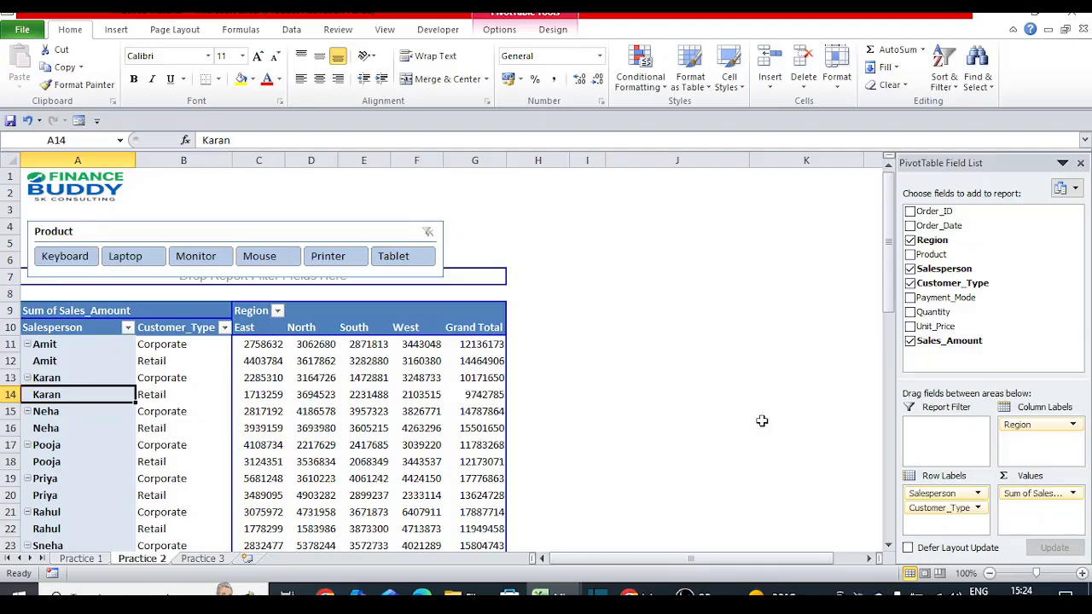
key(Right)
key(Right)
key(Right)
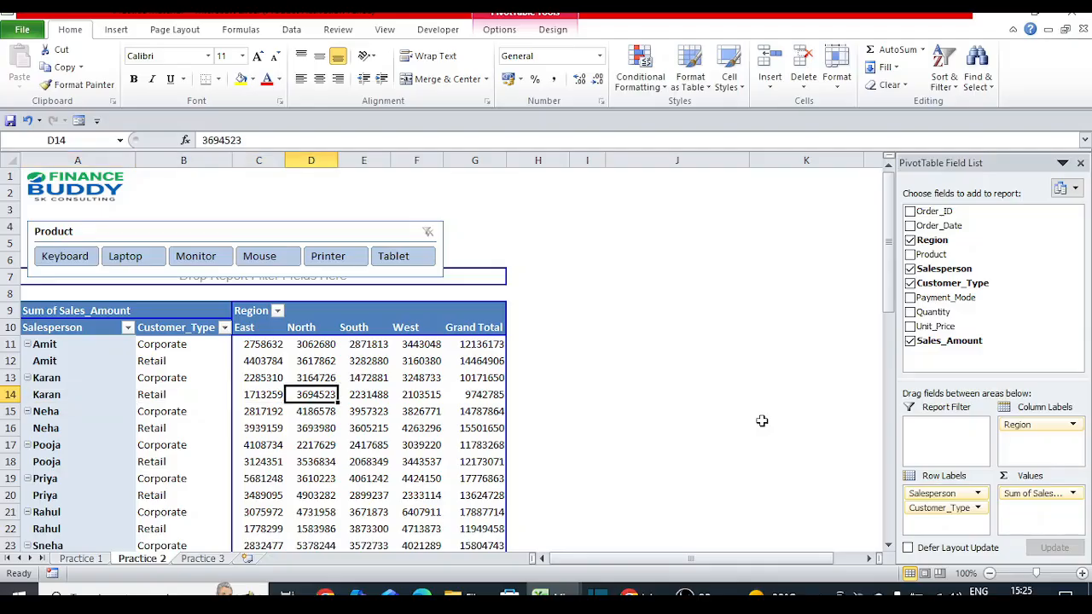
key(Left)
key(Left)
key(Left)
key(Up)
key(Up)
key(Up)
key(Up)
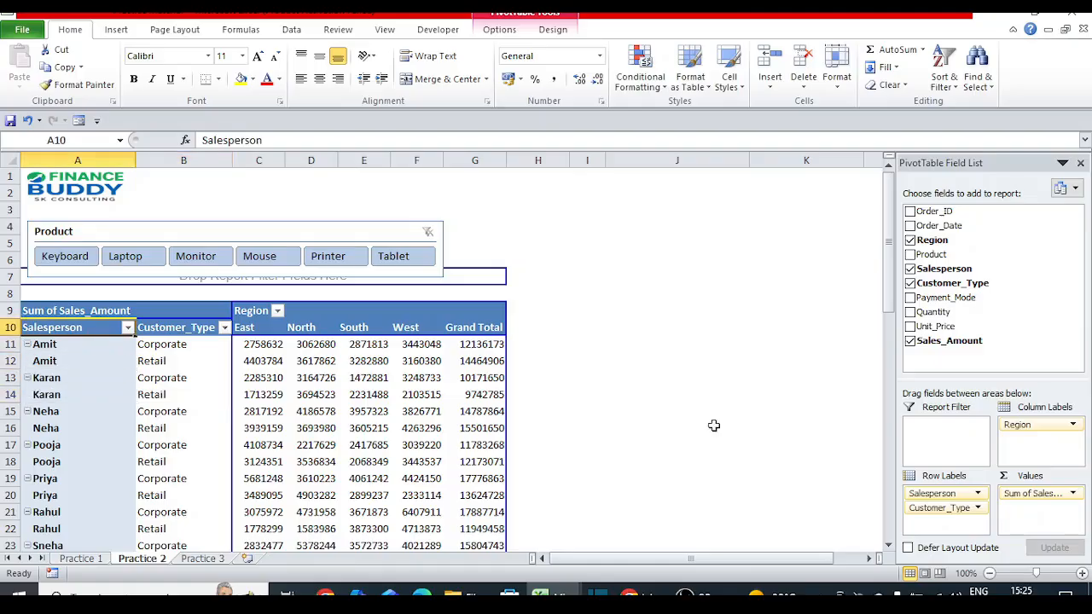
click(51, 367)
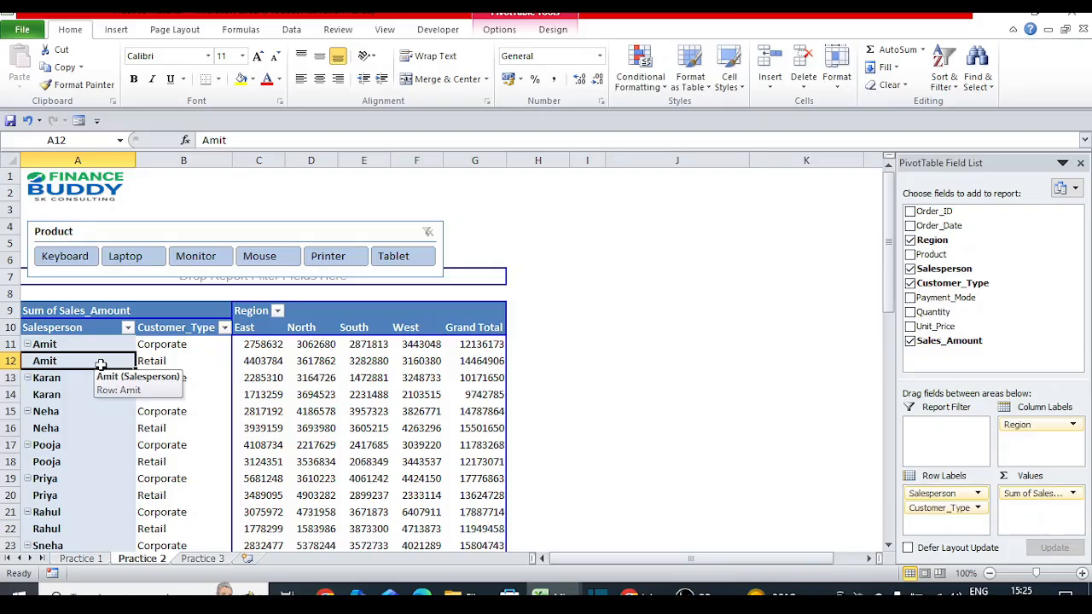
click(7, 378)
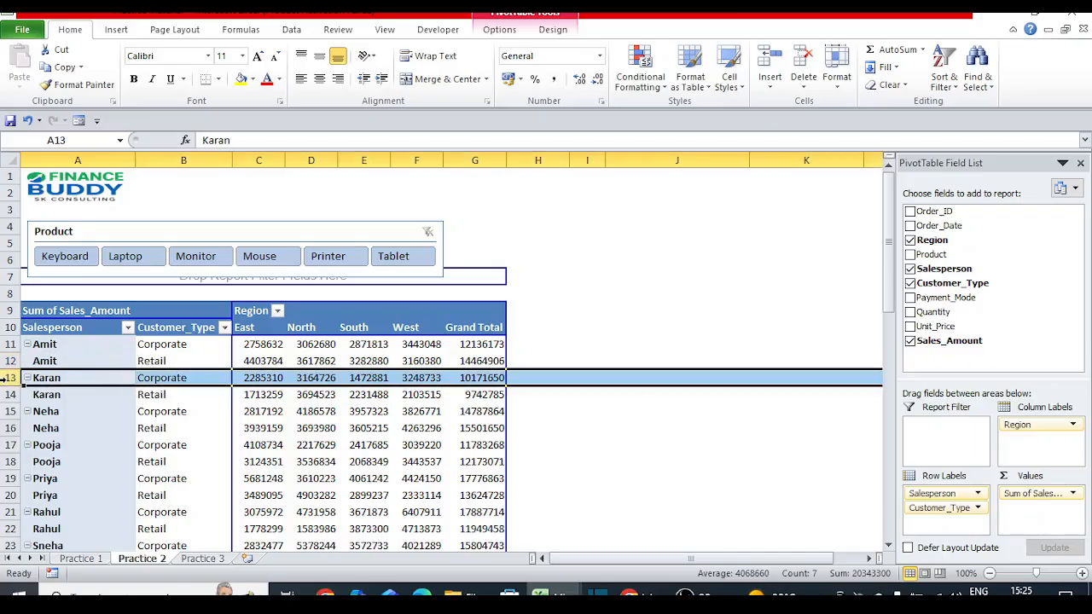
right_click(51, 361)
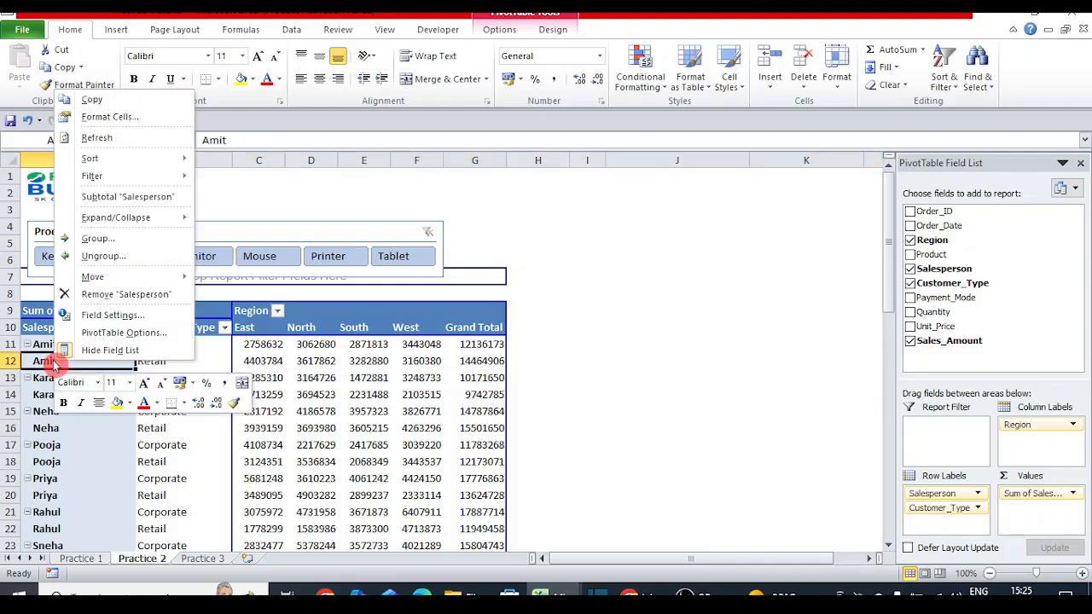
click(132, 317)
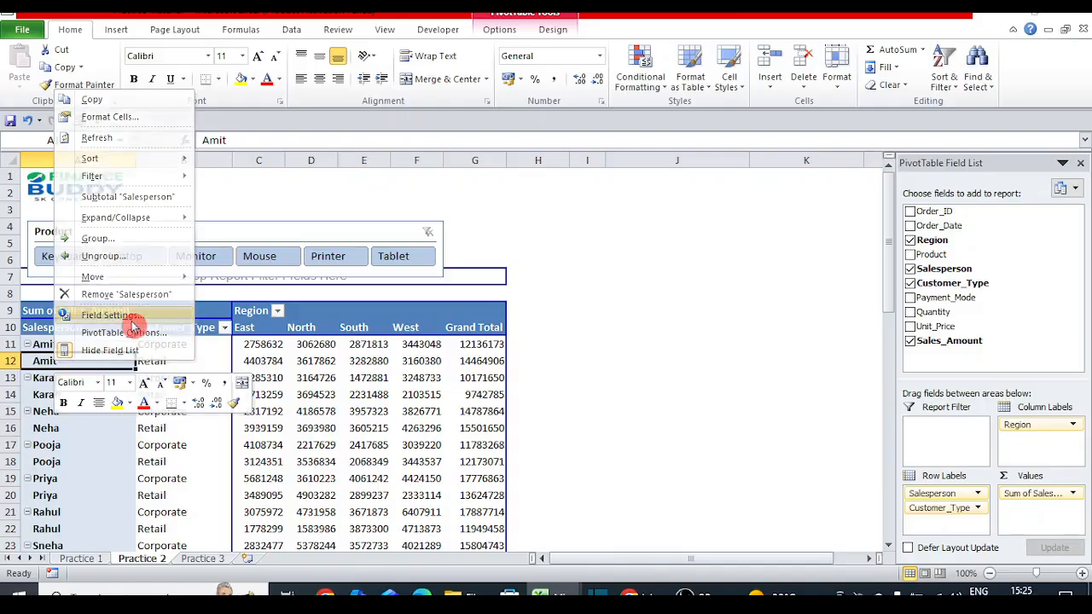
click(133, 223)
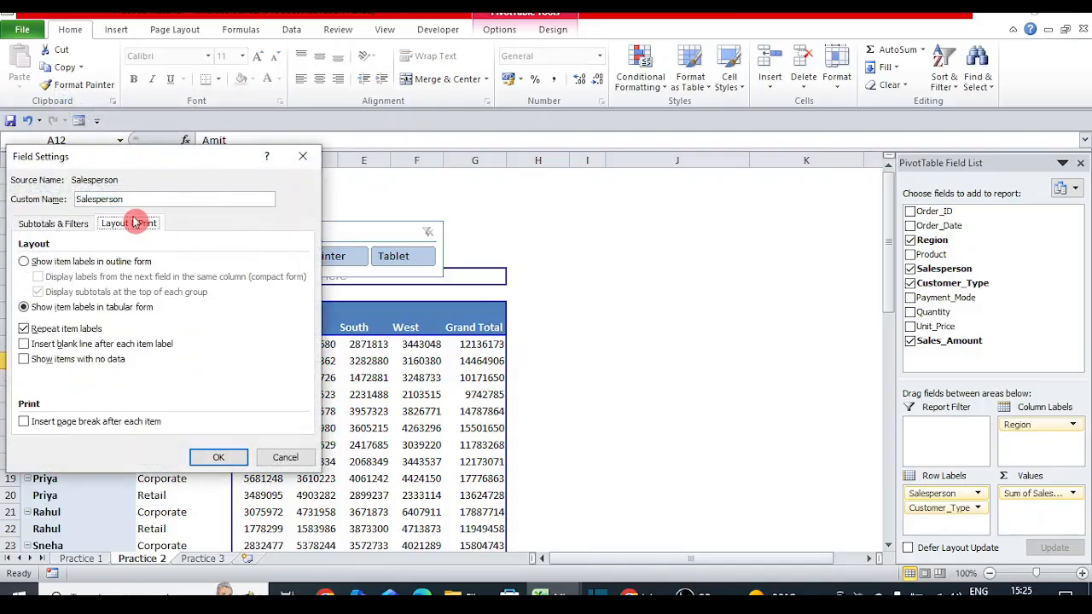
click(26, 345)
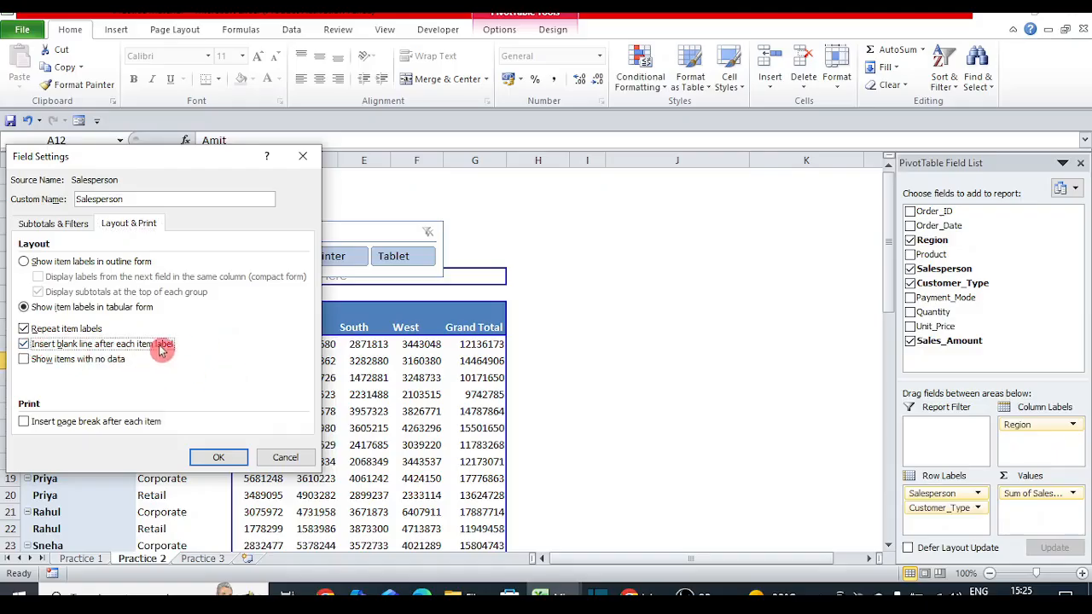
click(225, 455)
click(201, 379)
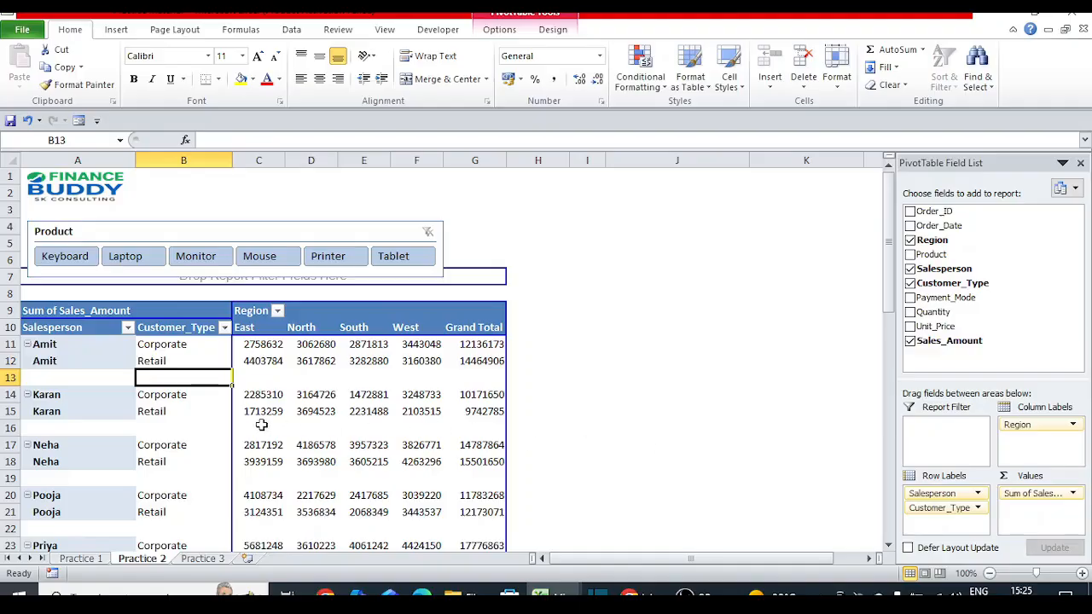
key(ctrl+z)
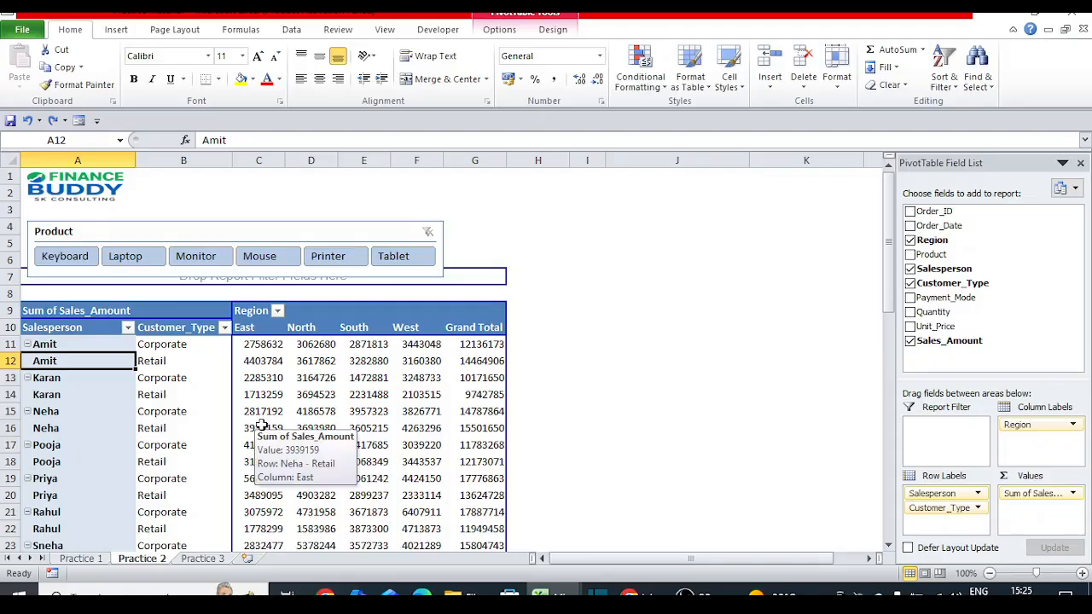
Step: Enable 'Merge and center cells with labels' in the PivotTable Options Layout & Format settings
right_click(99, 361)
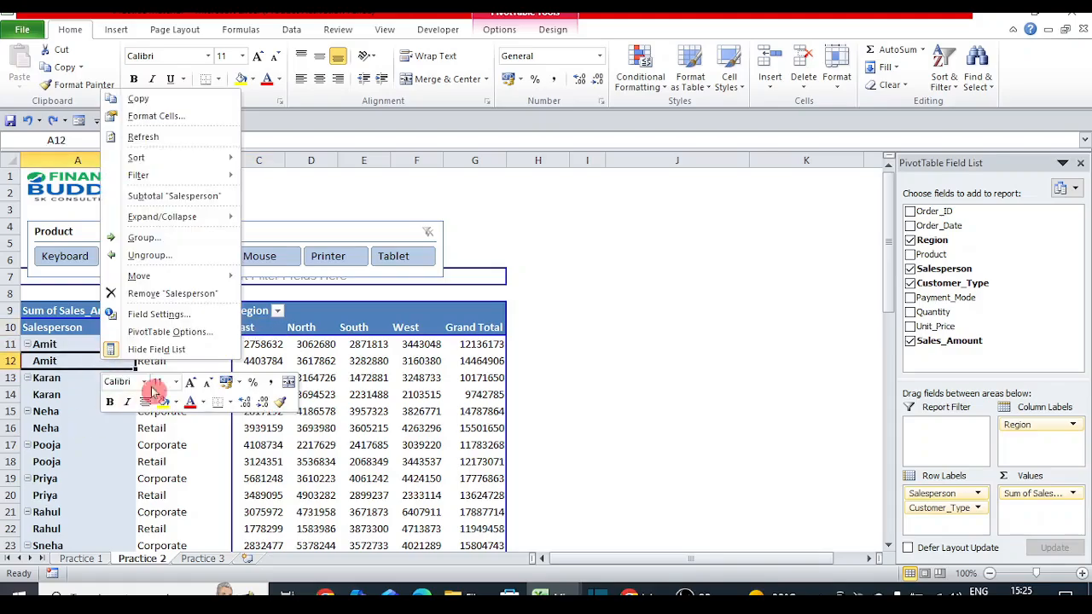
click(197, 335)
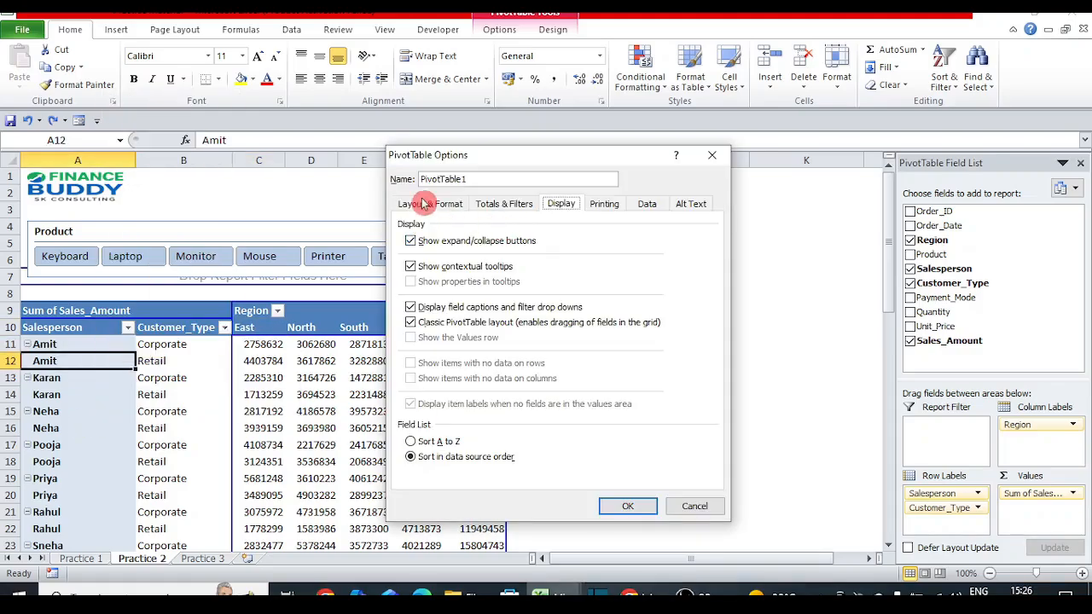
click(422, 206)
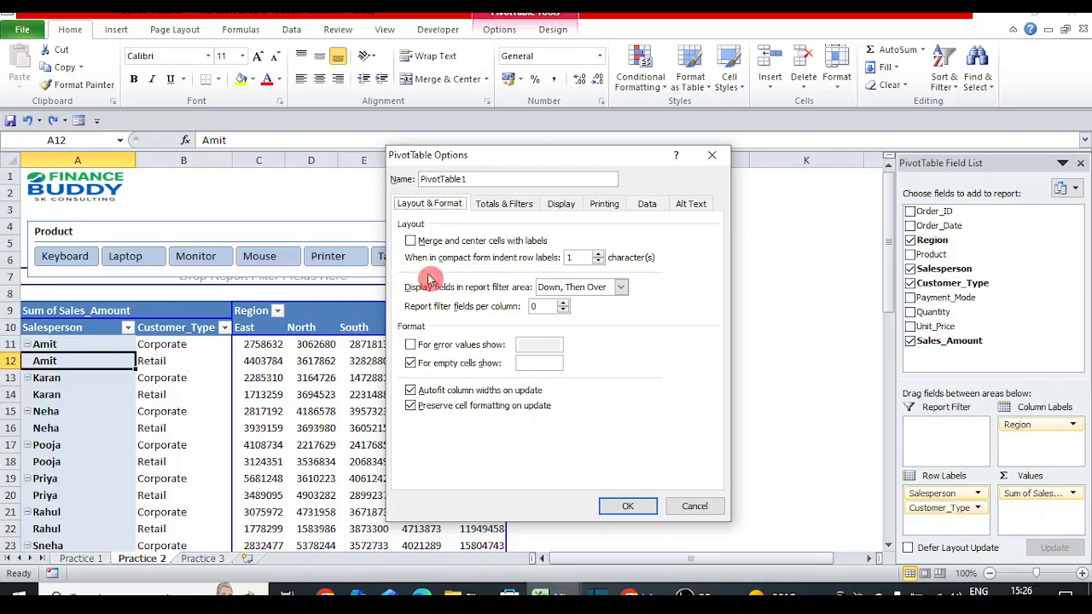
click(410, 241)
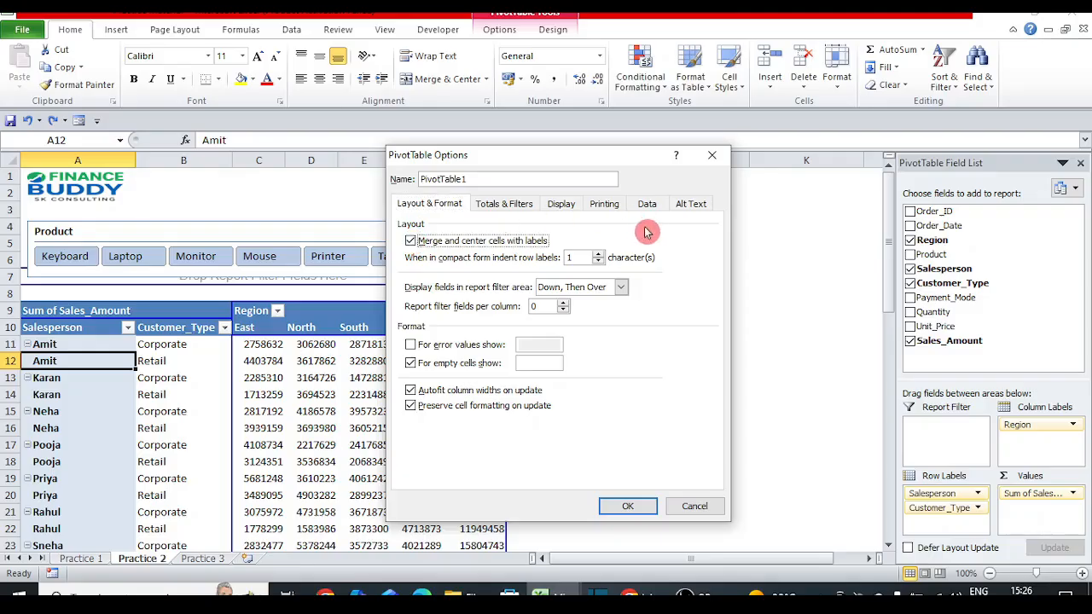
click(629, 508)
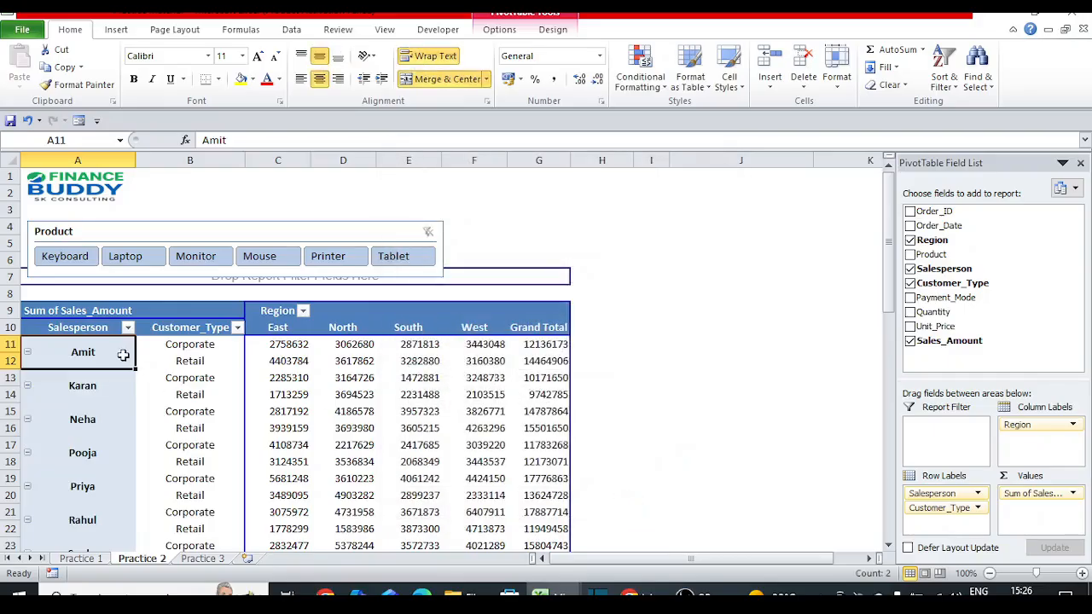
Step: Move Customer_Type above and below Salesperson in Row Labels to compare groupings
click(188, 353)
click(114, 352)
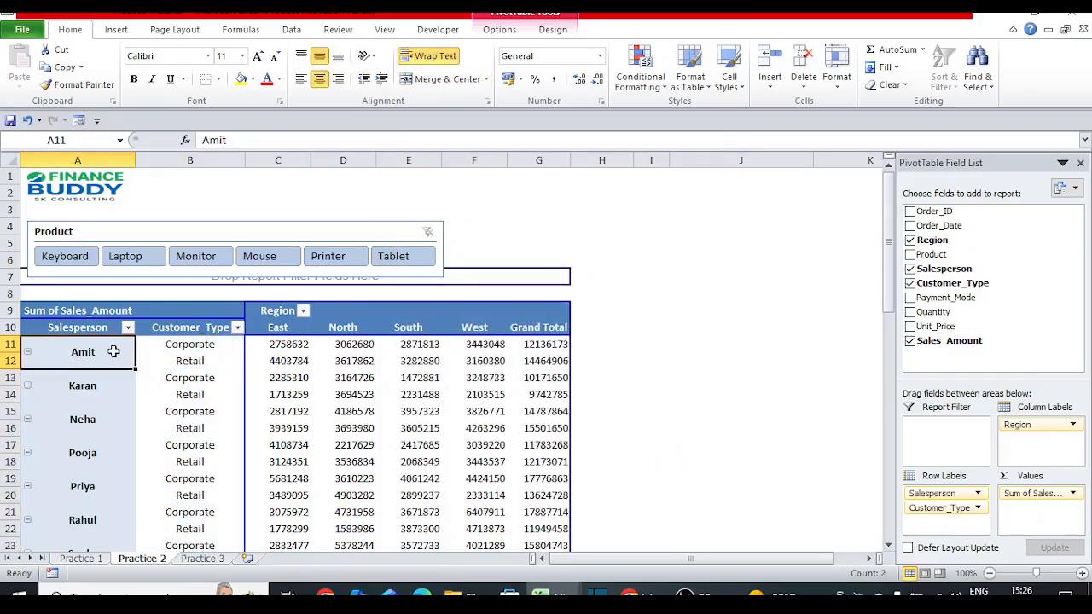
click(204, 346)
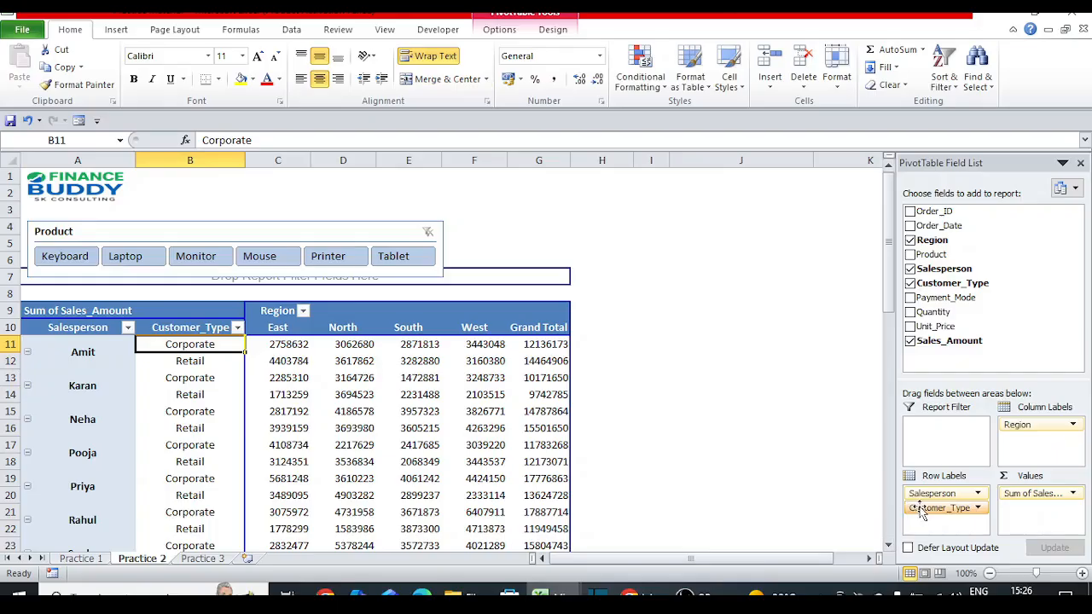
drag(922, 512, 926, 495)
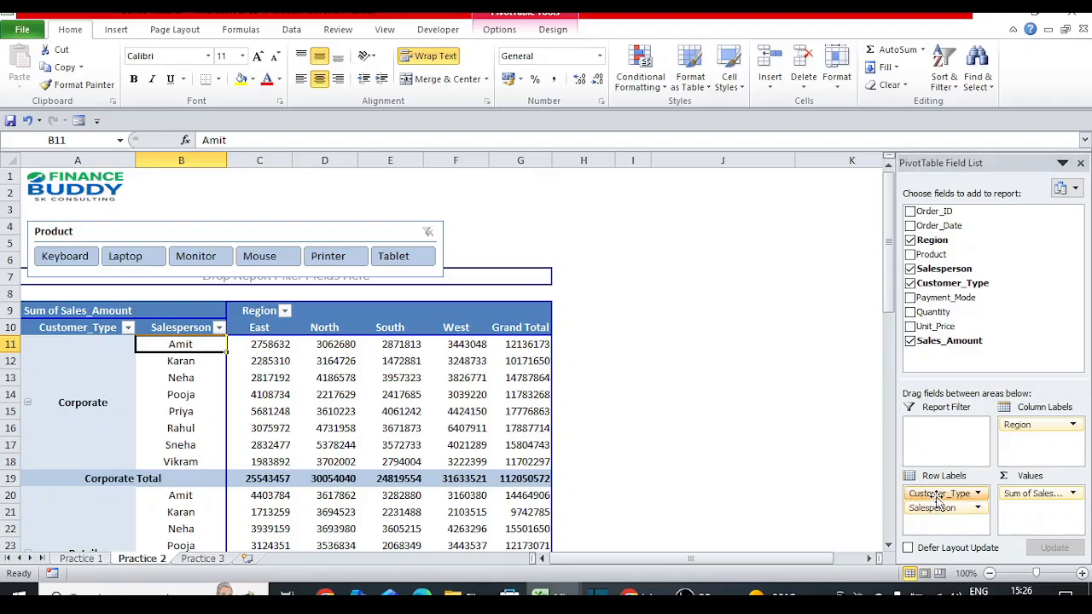
drag(939, 497, 936, 512)
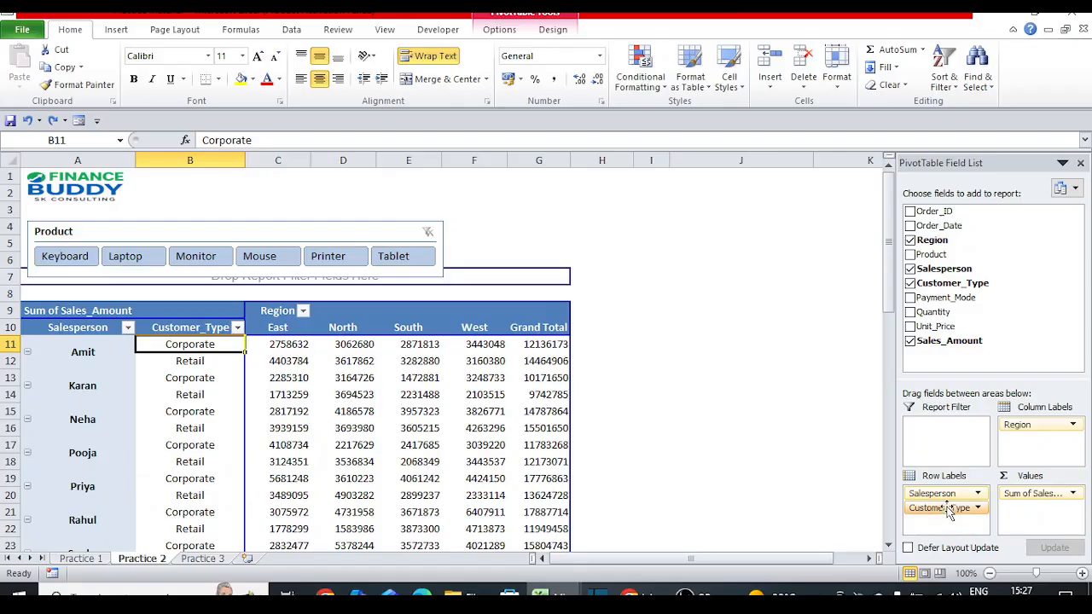
drag(947, 510, 947, 491)
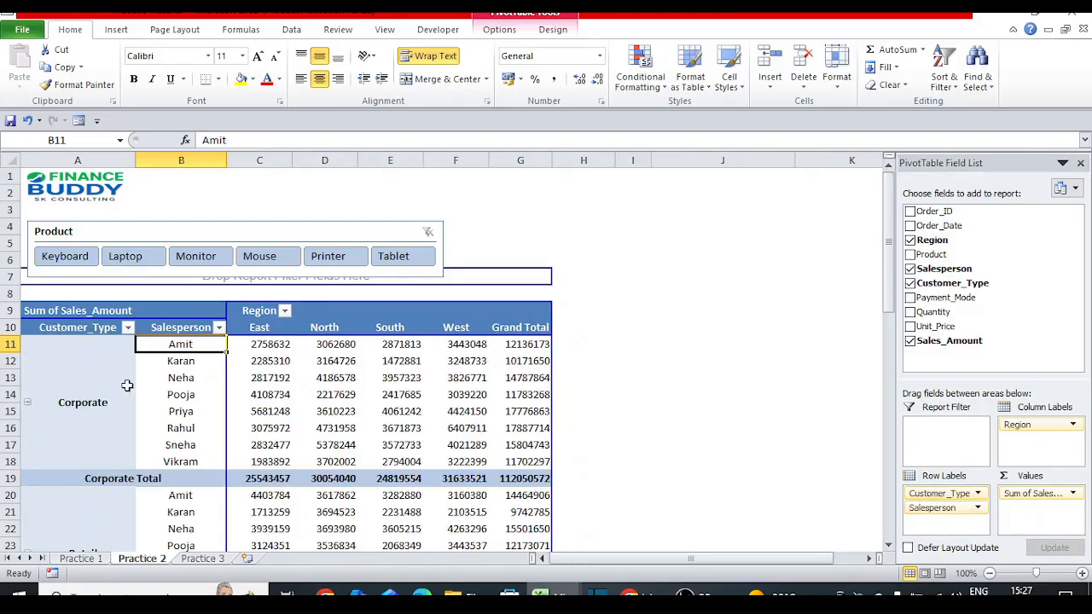
Step: Review the Customer_Type-first pivot down to the Grand Total, then undo back to Salesperson first
key(Left)
key(Right)
key(Down)
key(Left)
key(Down)
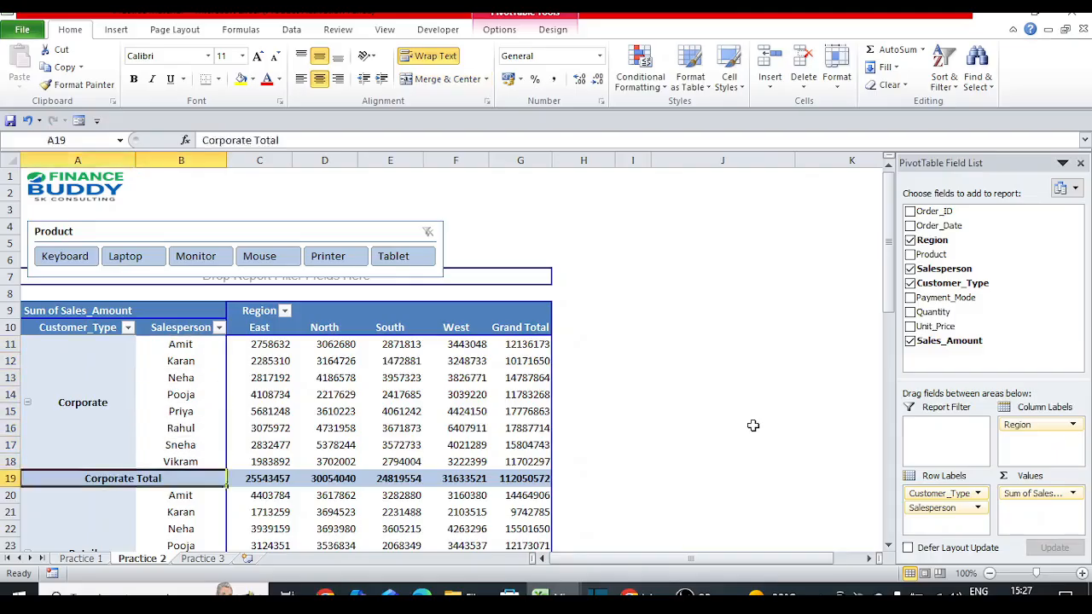
key(Down)
key(Down)
key(Down)
key(Down)
key(Down)
key(Down)
key(Down)
key(Down)
key(Down)
key(Down)
key(Down)
key(Down)
key(Down)
key(Down)
key(Down)
key(Up)
key(Up)
key(Up)
key(Up)
key(Up)
key(Up)
key(Up)
key(Up)
key(Up)
key(Up)
key(Up)
key(Up)
key(Up)
key(Up)
key(Up)
key(Up)
key(Up)
key(Up)
key(Up)
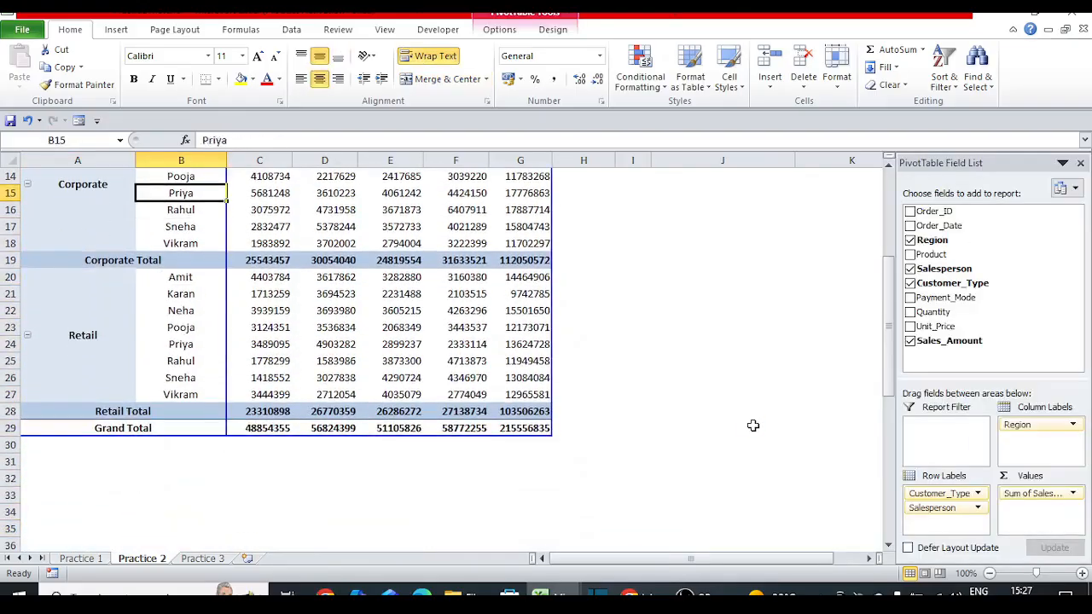
key(Up)
key(Up)
key(Up)
key(Up)
key(Up)
key(Up)
key(Up)
key(Up)
key(Up)
key(Up)
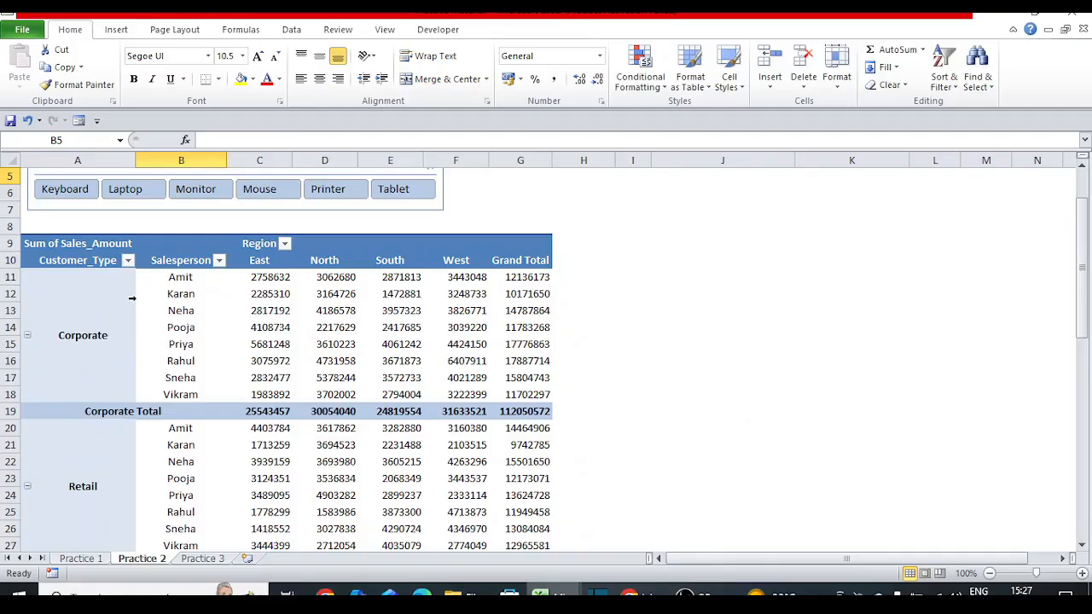
click(132, 297)
click(181, 277)
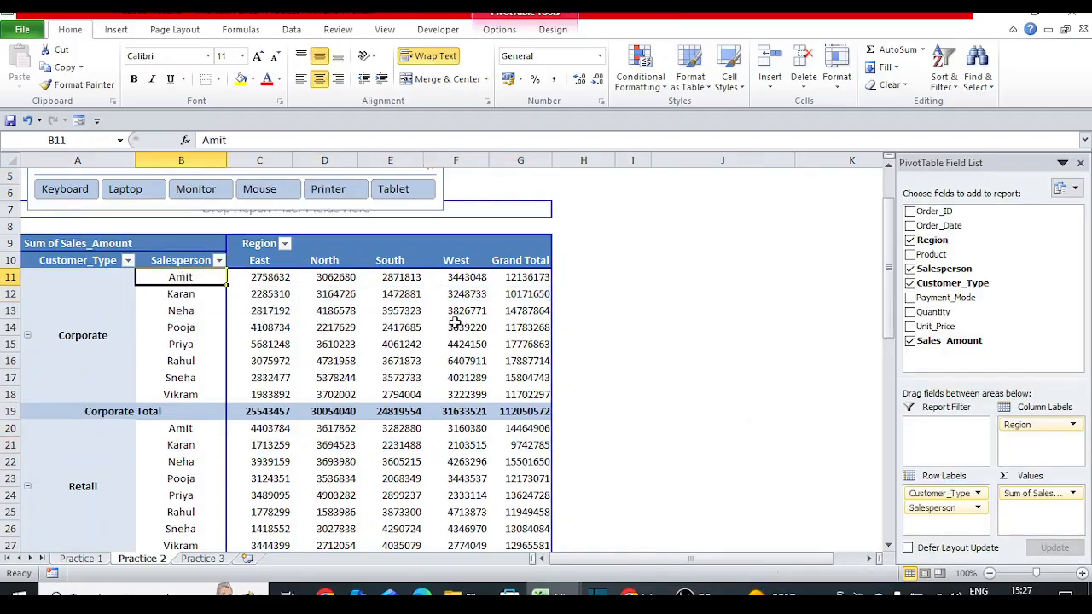
key(ctrl+z)
key(ctrl+z)
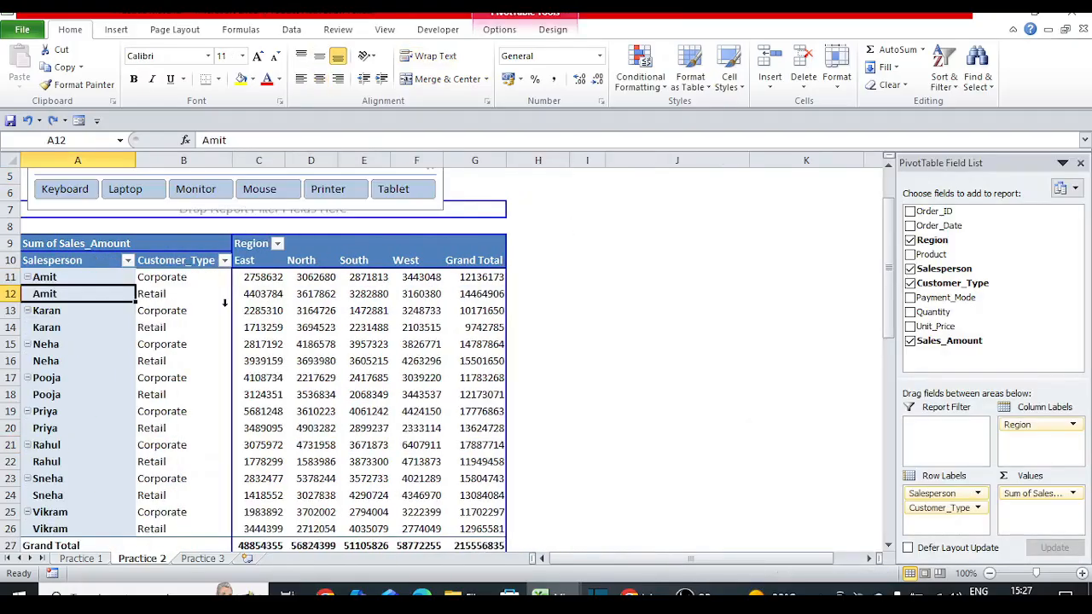
Step: Select the pivot's row labels and open the Salesperson header's sort and filter menu
click(63, 278)
click(192, 275)
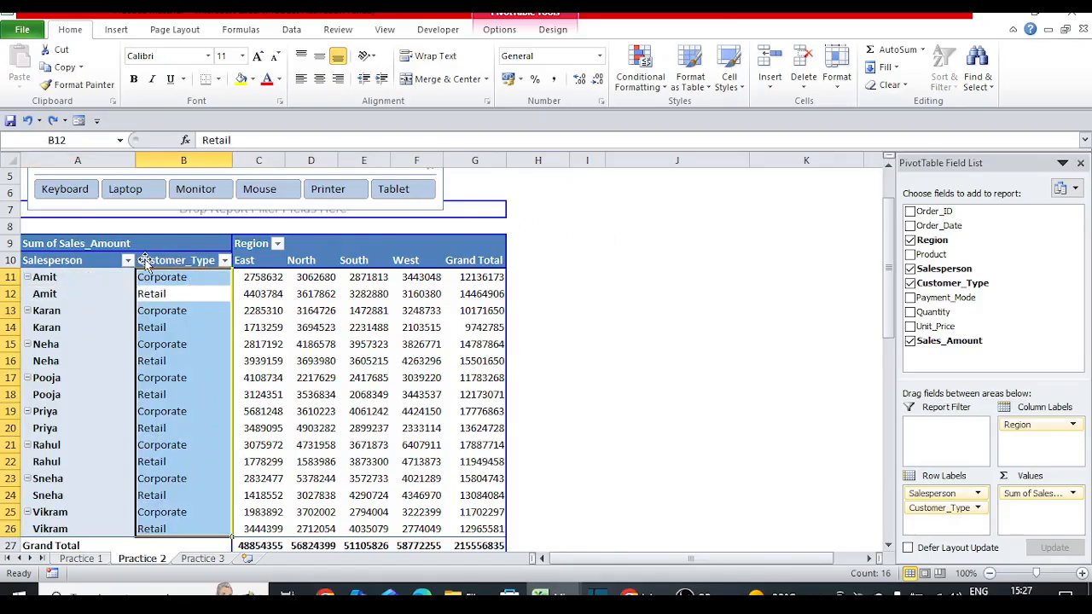
click(130, 277)
key(ctrl+Up)
key(ctrl+Up)
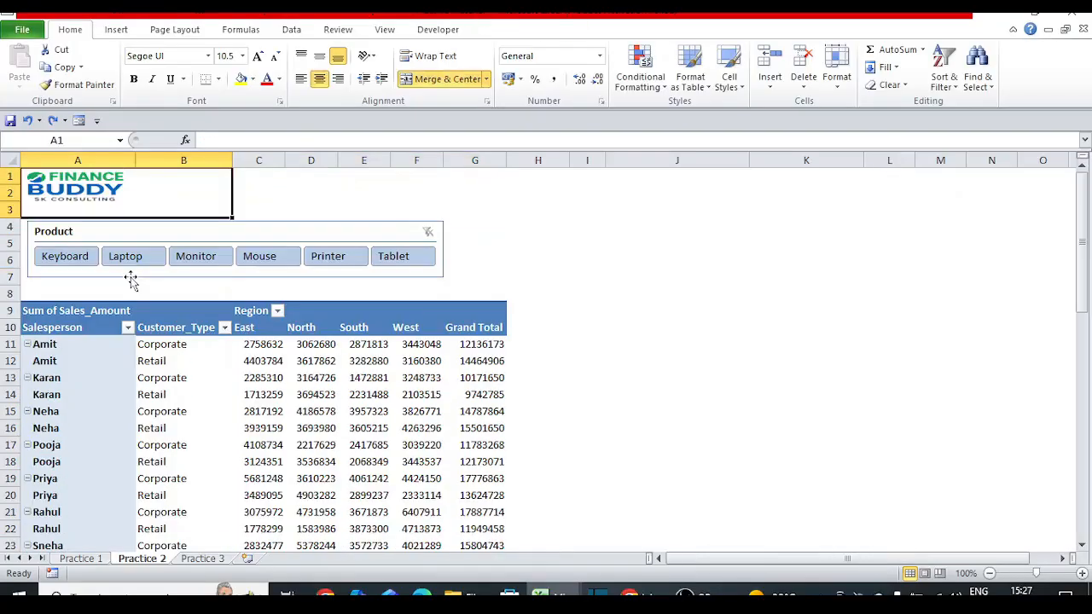
key(Down)
key(Down)
key(Down)
key(Down)
key(Down)
key(Down)
key(Down)
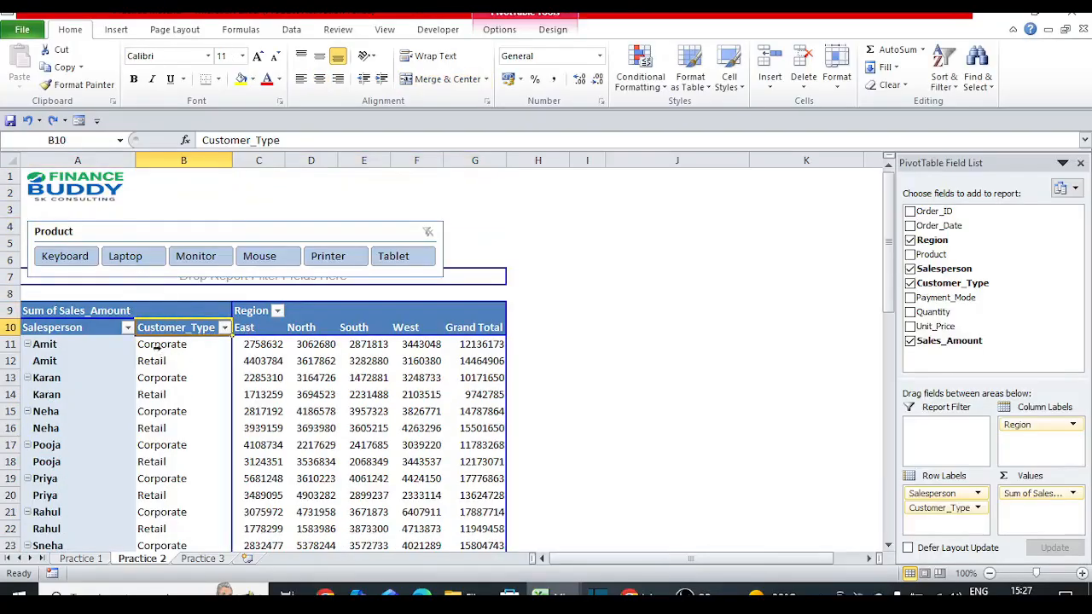
click(127, 328)
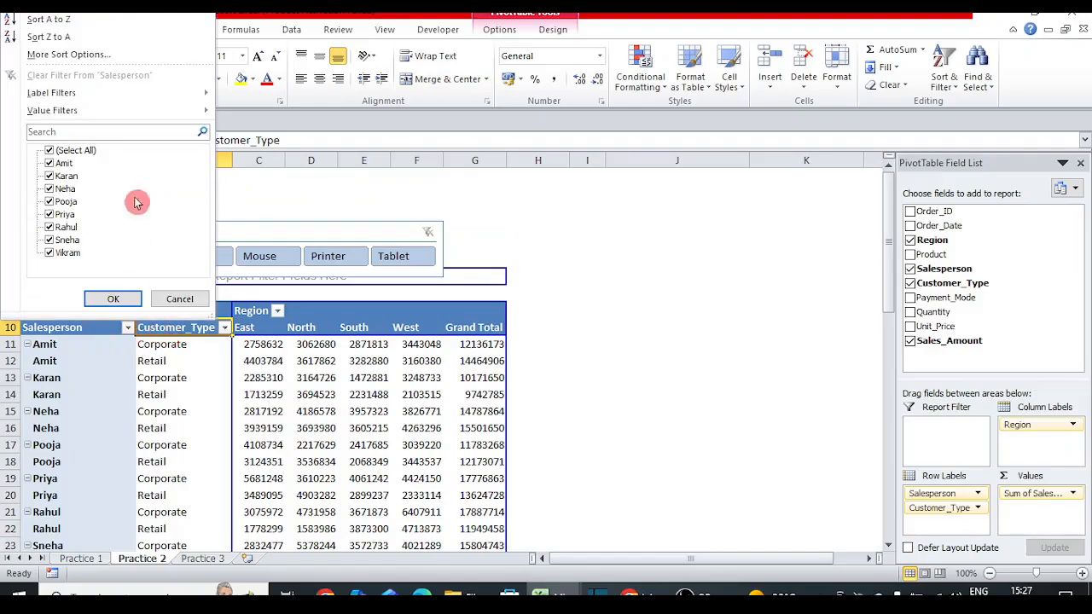
Step: Sort salespeople A to Z, then Z to A so Vikram is first and Amit last
click(117, 21)
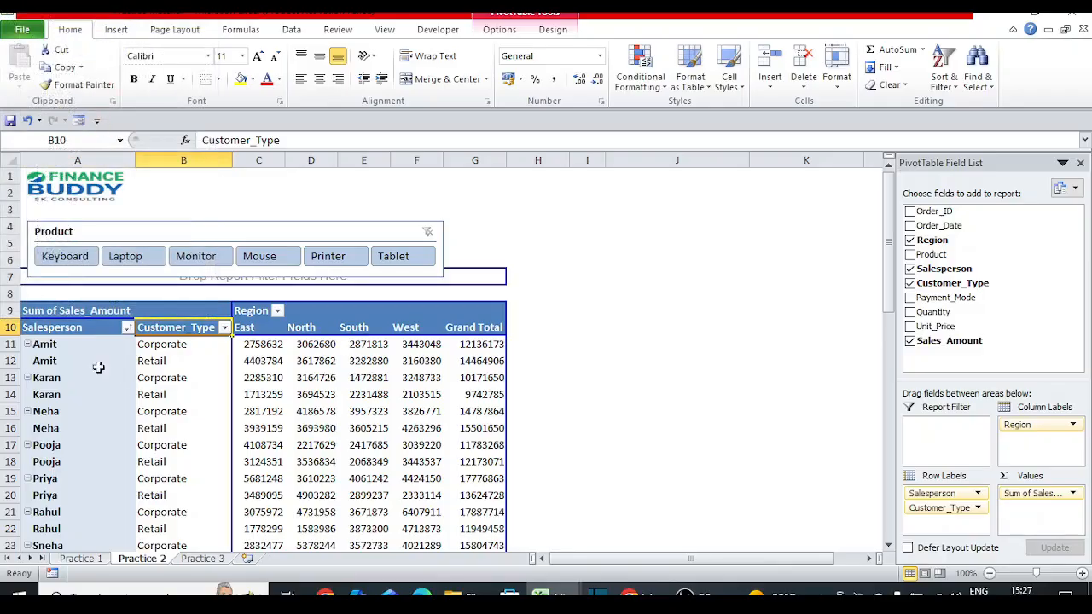
click(127, 327)
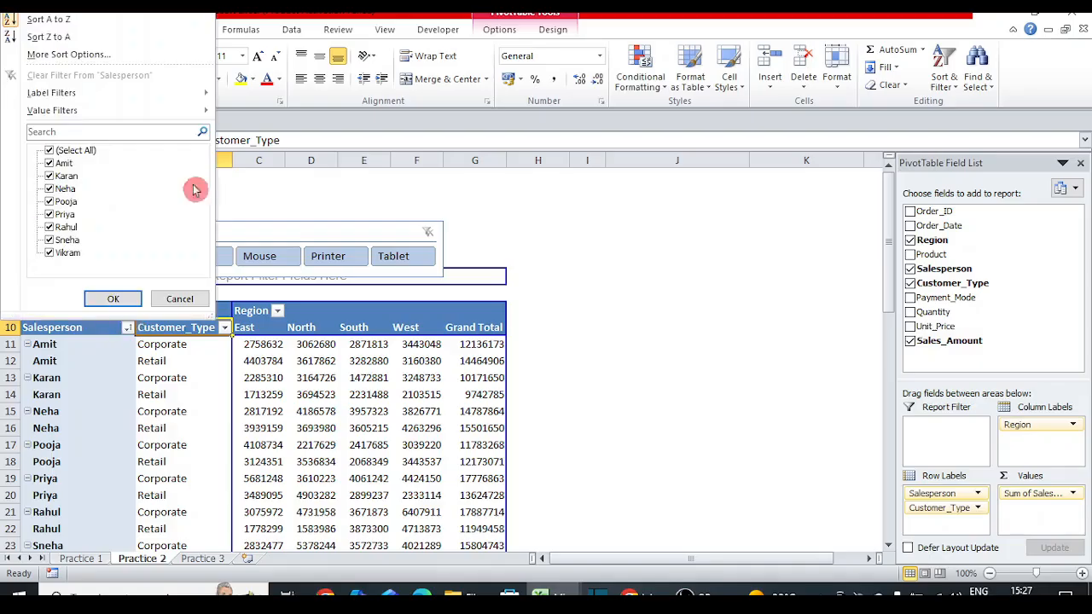
click(96, 36)
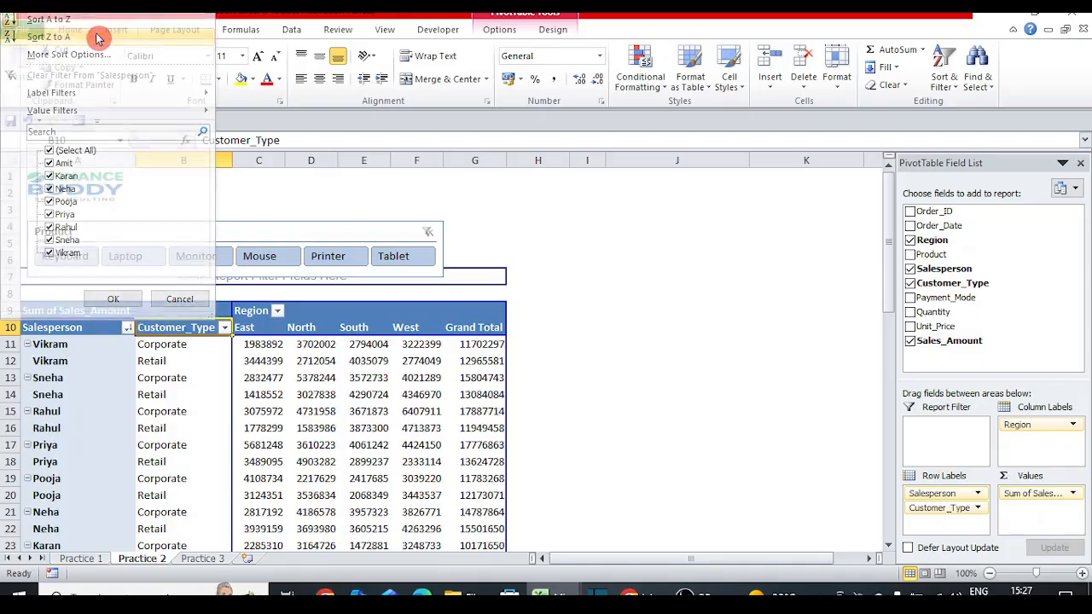
click(53, 354)
key(Up)
key(Up)
key(Down)
key(Down)
key(Down)
key(Down)
key(Down)
key(Down)
key(Down)
key(Down)
key(Down)
key(Down)
key(Down)
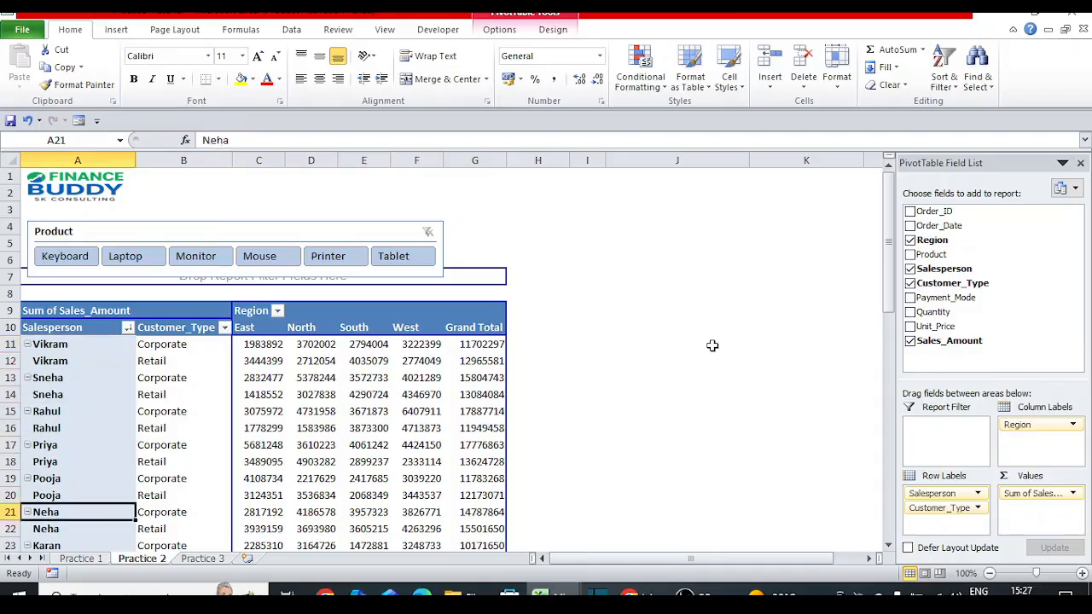
key(Down)
key(Down)
key(Down)
key(Down)
key(Down)
key(Down)
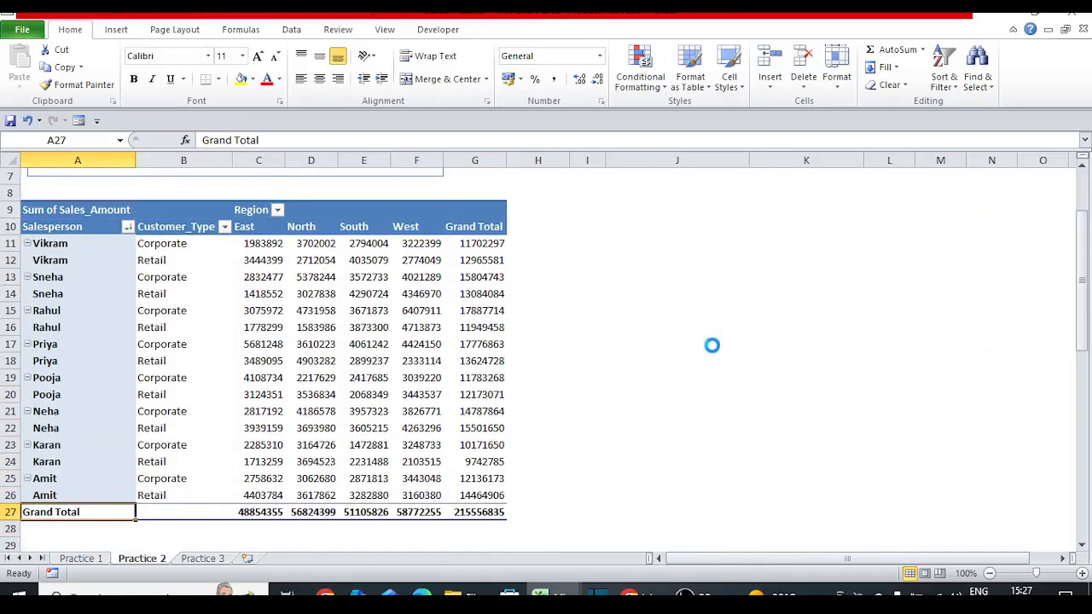
key(Up)
key(Up)
key(Up)
key(Up)
key(Up)
key(Up)
key(Up)
key(Up)
key(Up)
key(Up)
key(Up)
key(Up)
key(Up)
key(Up)
key(Up)
Step: Inspect the Salesperson More Sort Options sort-by fields, then cancel without changes
click(127, 226)
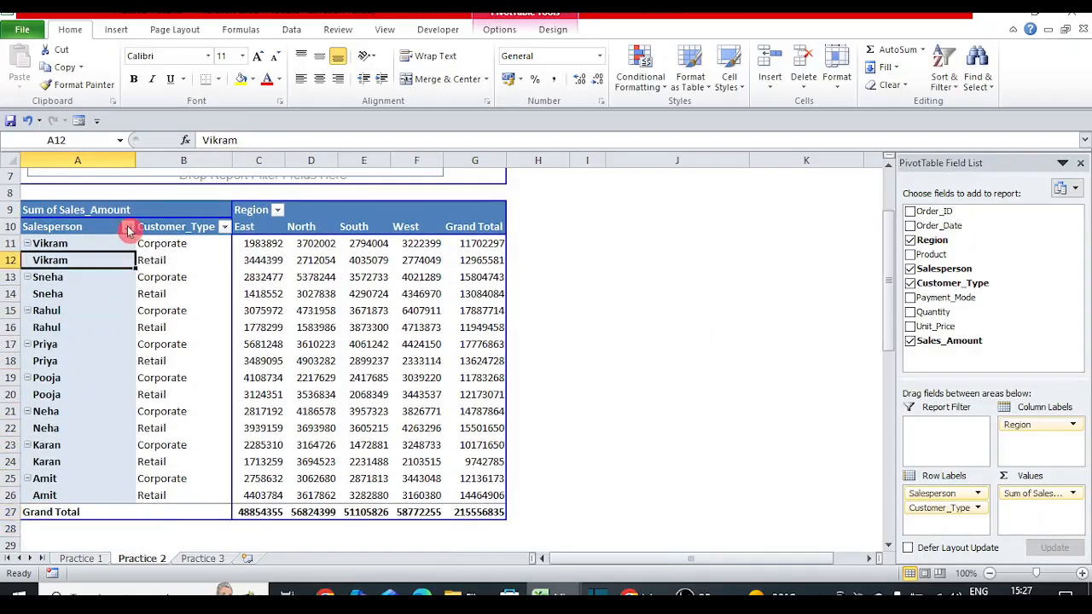
click(97, 278)
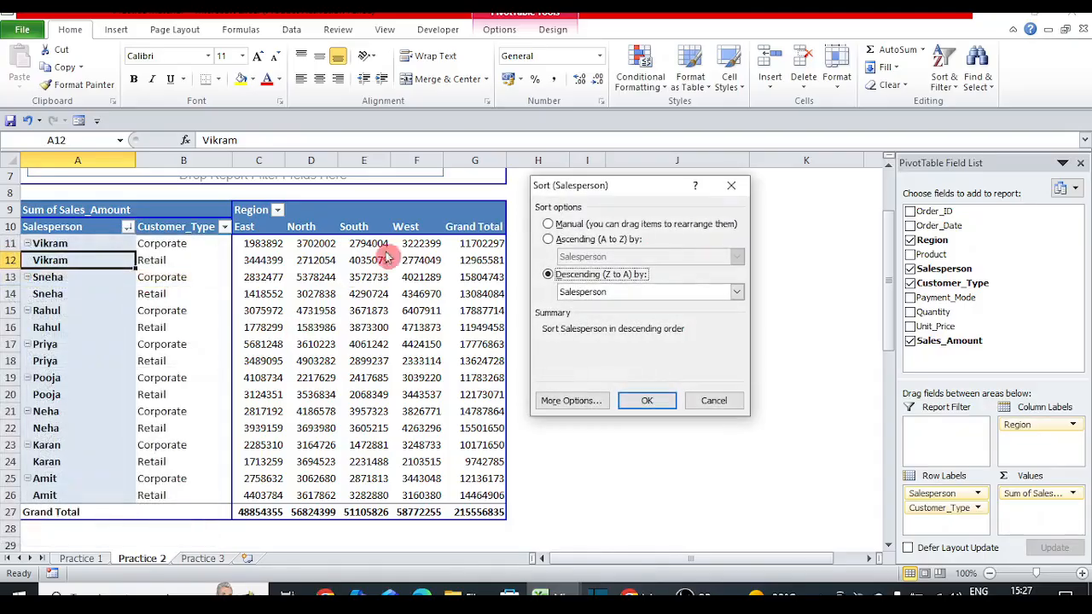
drag(649, 201, 716, 210)
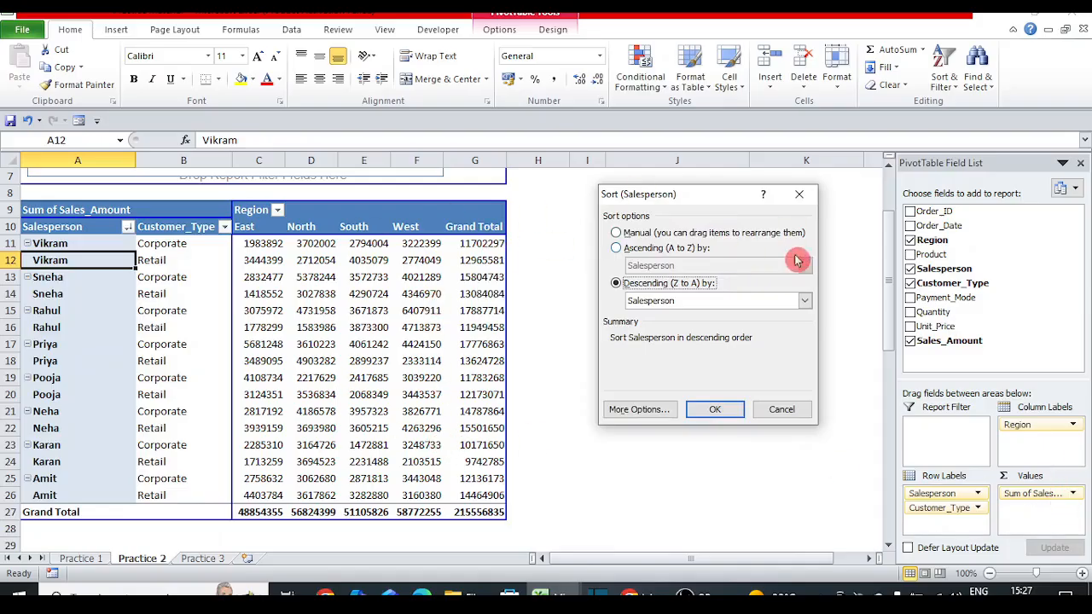
click(715, 303)
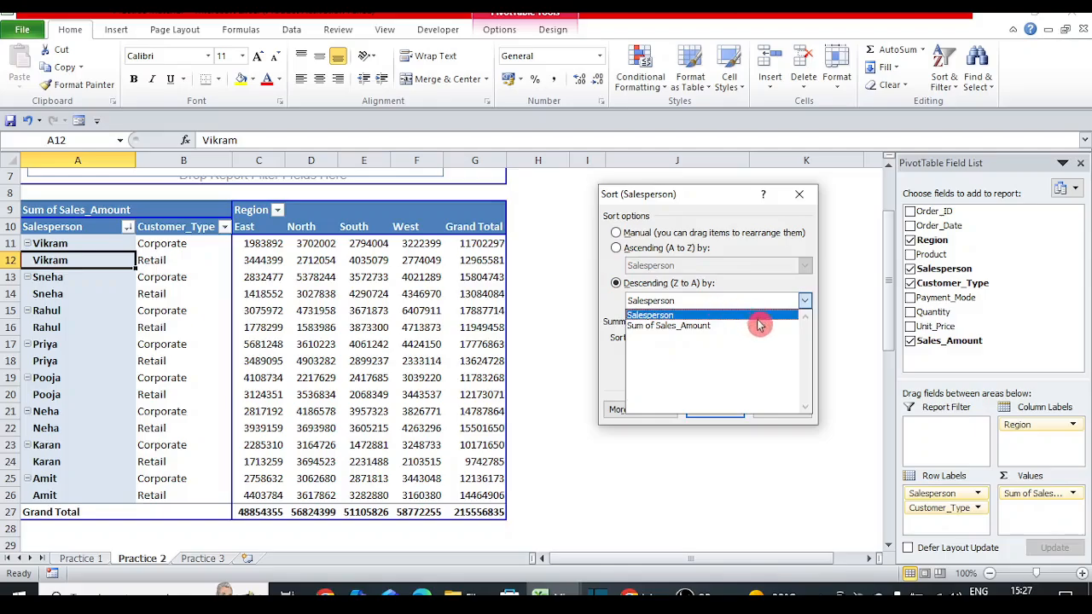
click(705, 198)
click(782, 408)
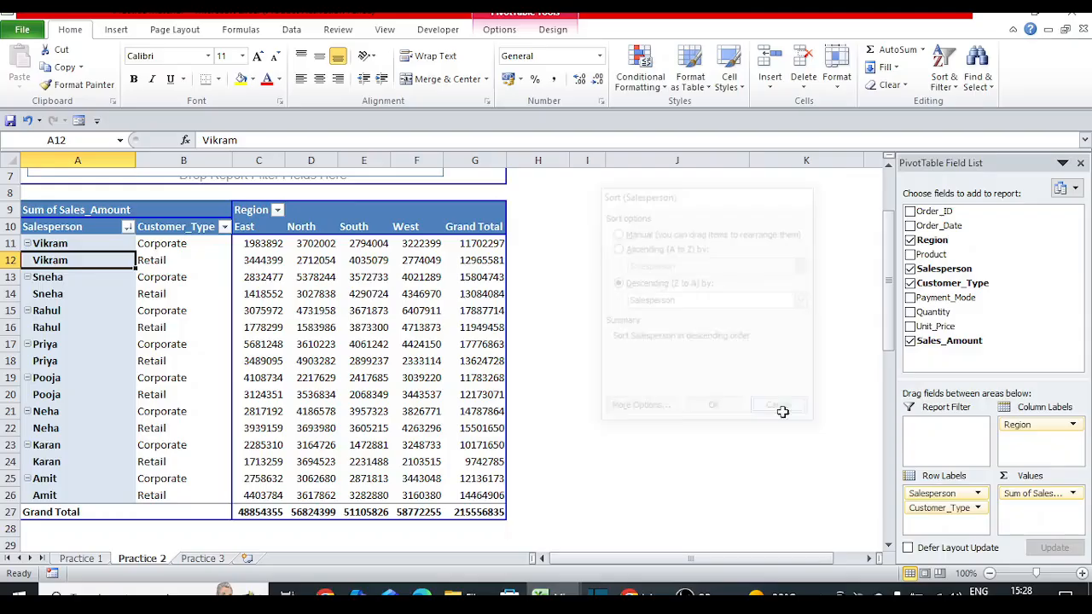
right_click(65, 262)
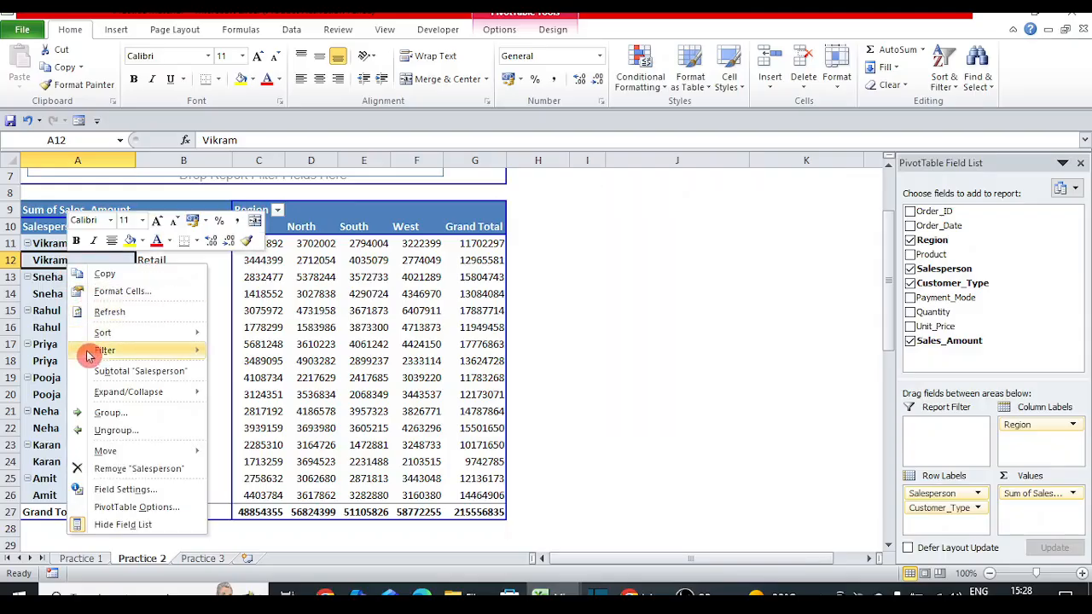
key(Escape)
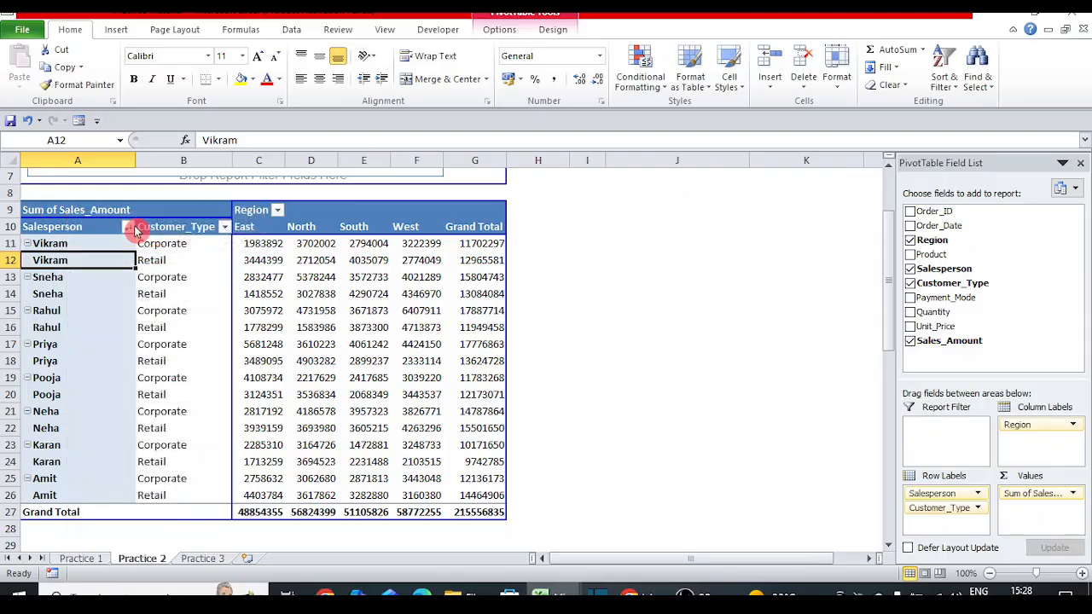
Step: Sort salespeople descending by Sum of Sales_Amount, putting Priya first and Karan last
click(128, 227)
click(89, 278)
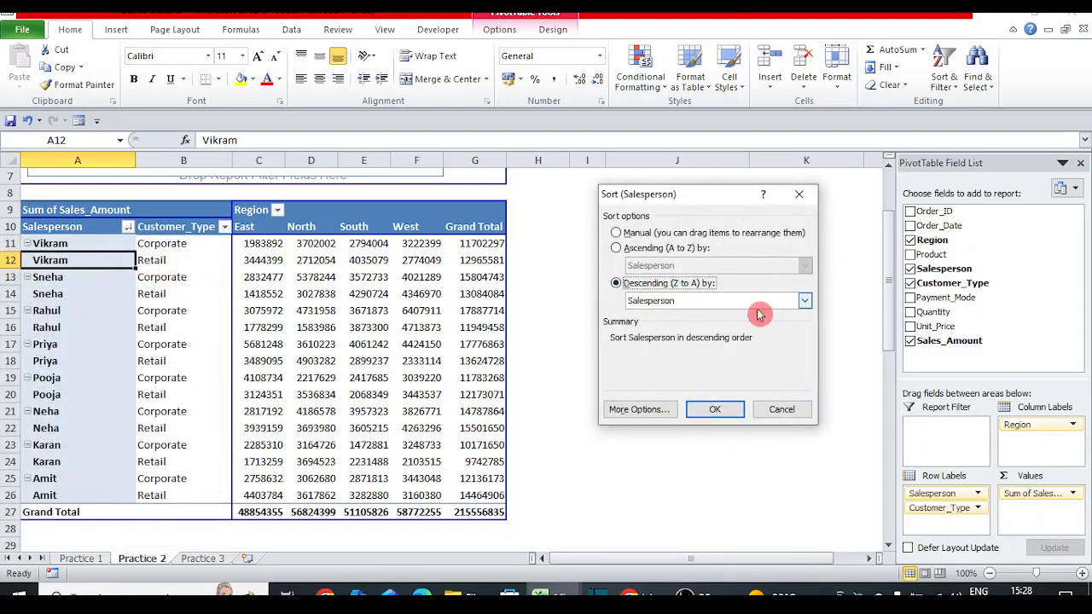
click(802, 303)
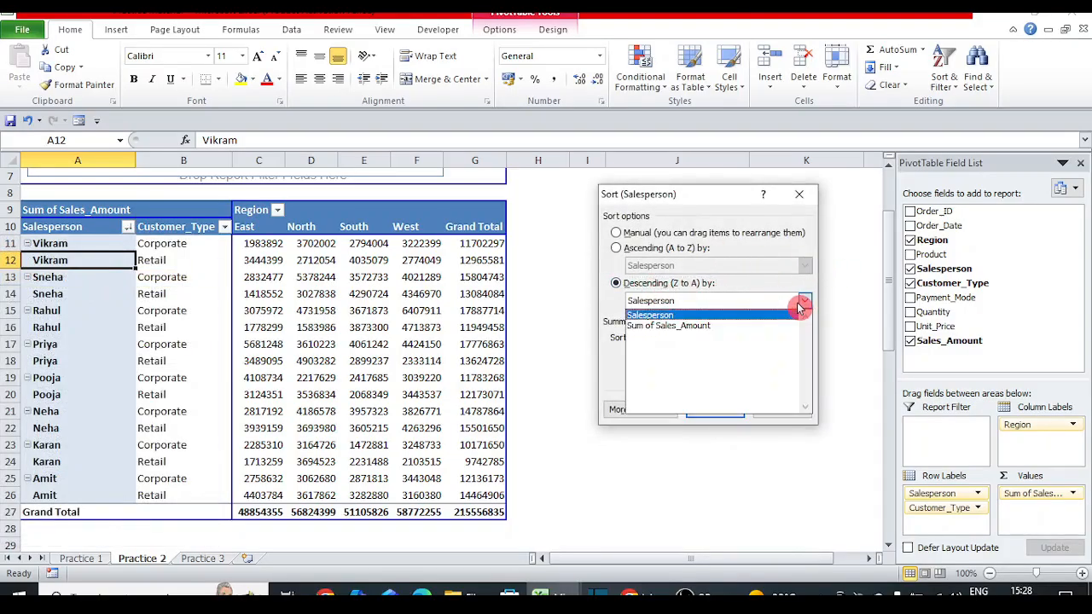
click(739, 325)
click(714, 412)
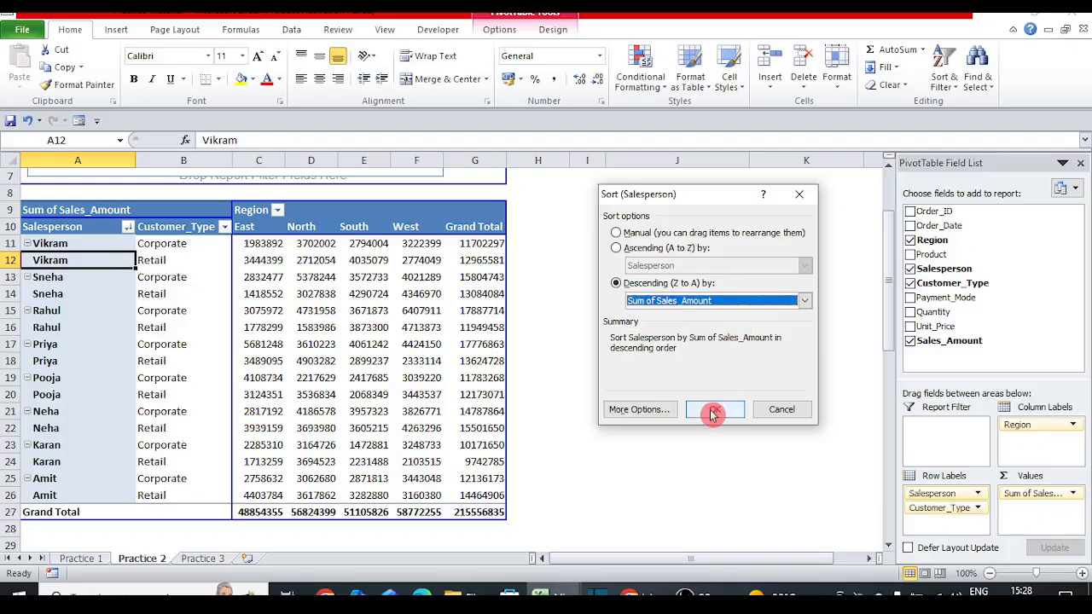
click(487, 243)
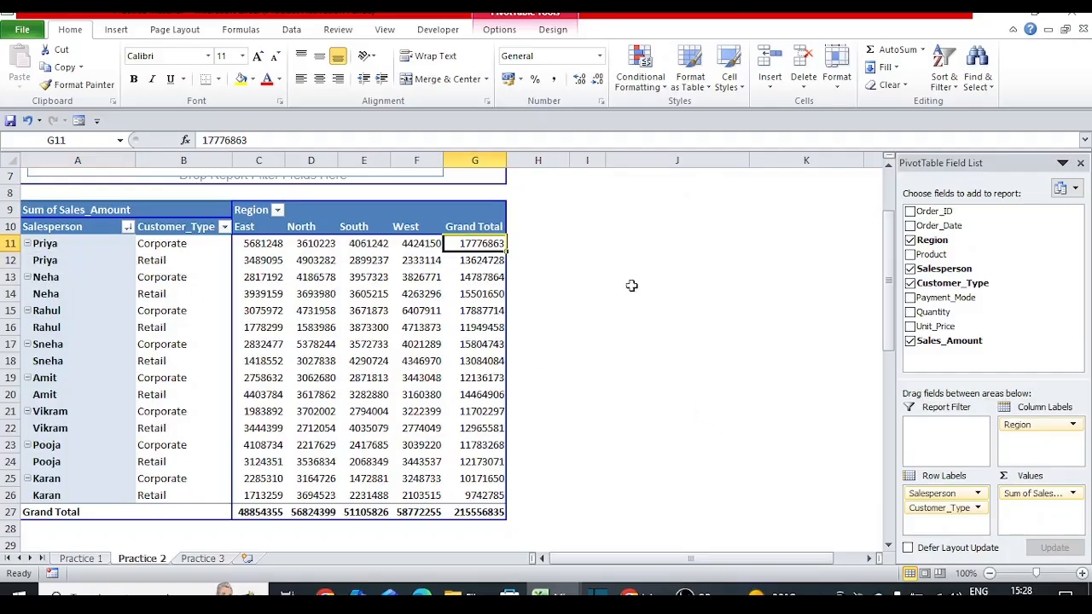
key(Up)
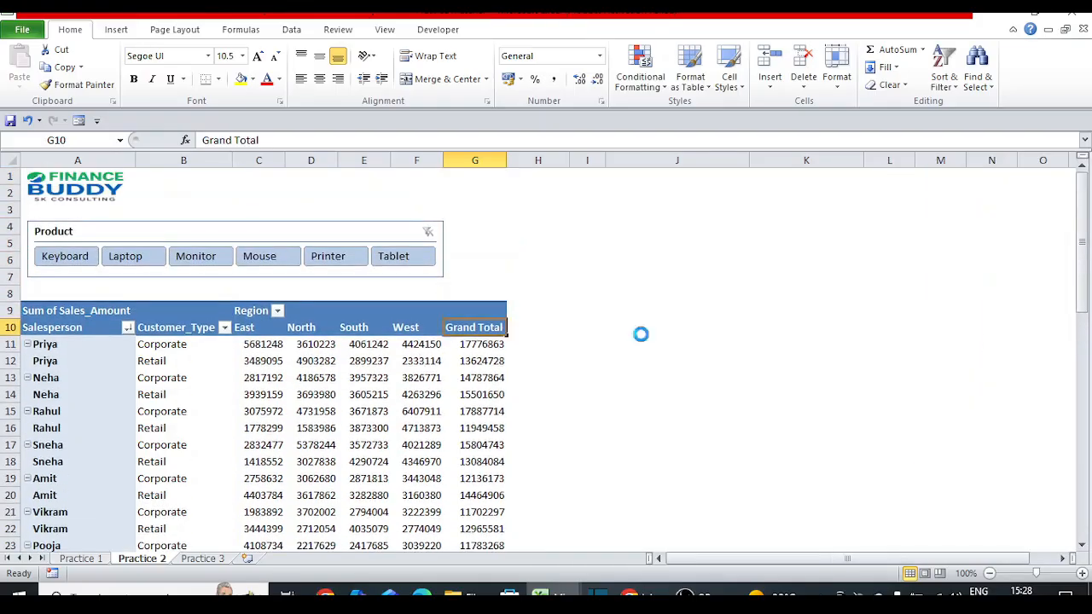
key(Down)
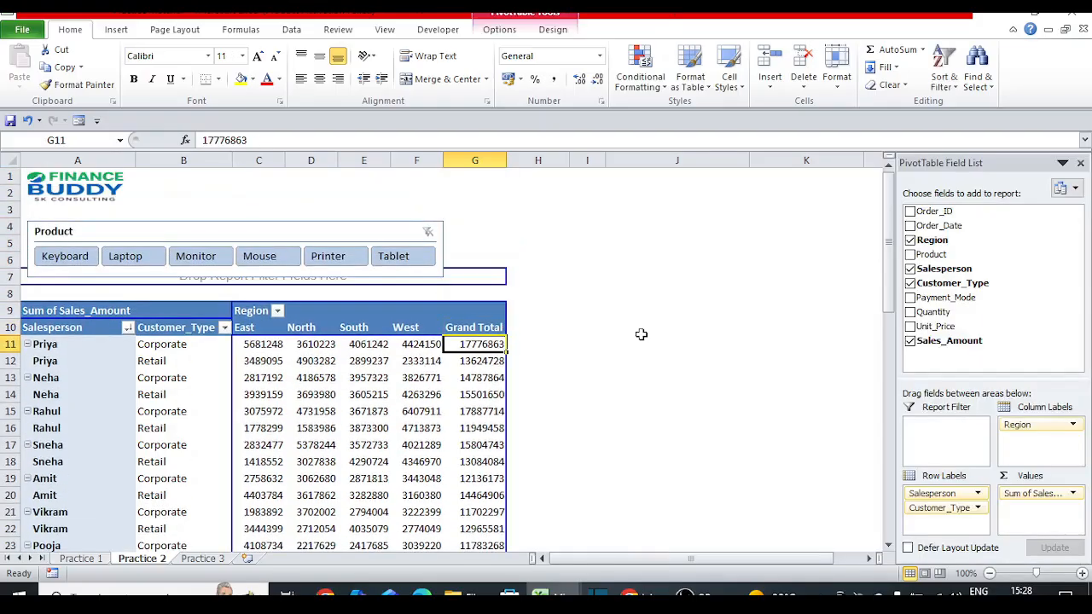
key(shift+Down)
key(shift+Left)
key(shift+Left)
key(shift+Left)
key(shift+Left)
key(shift+Left)
key(shift+Left)
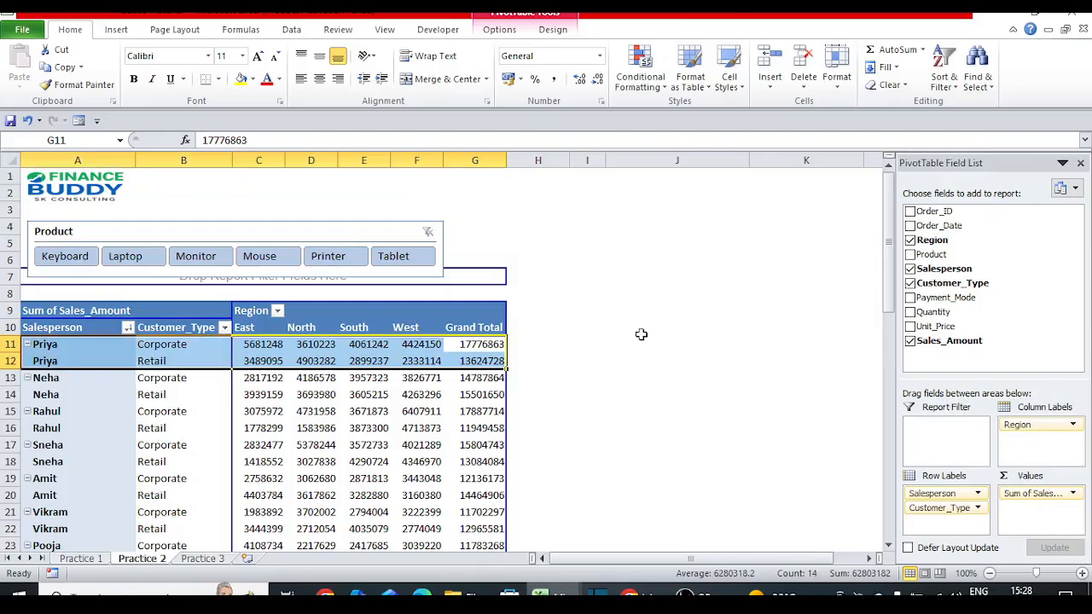
click(154, 346)
click(224, 328)
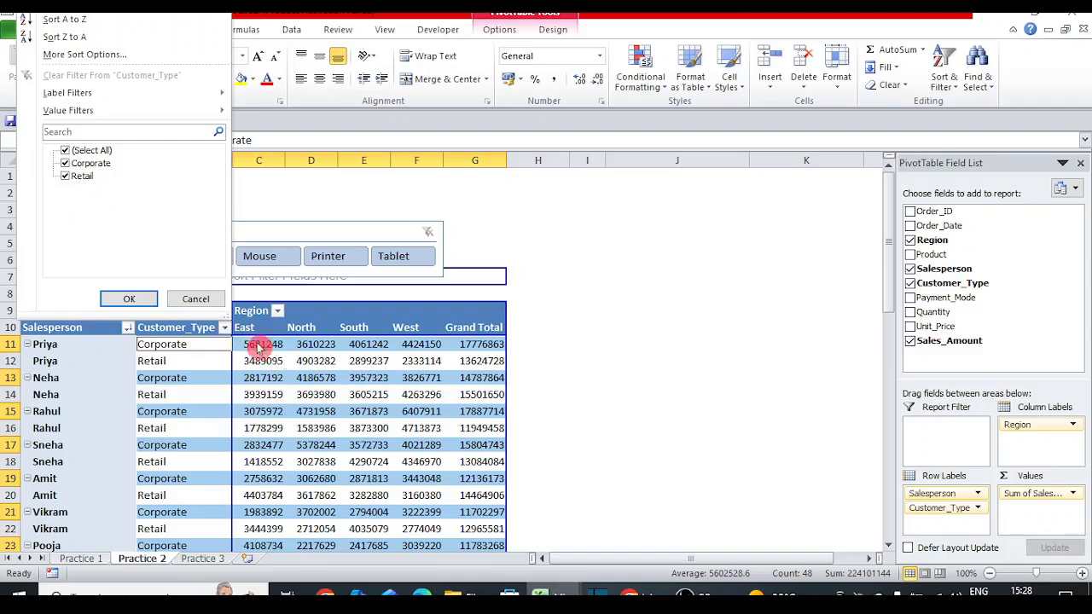
key(Escape)
click(189, 357)
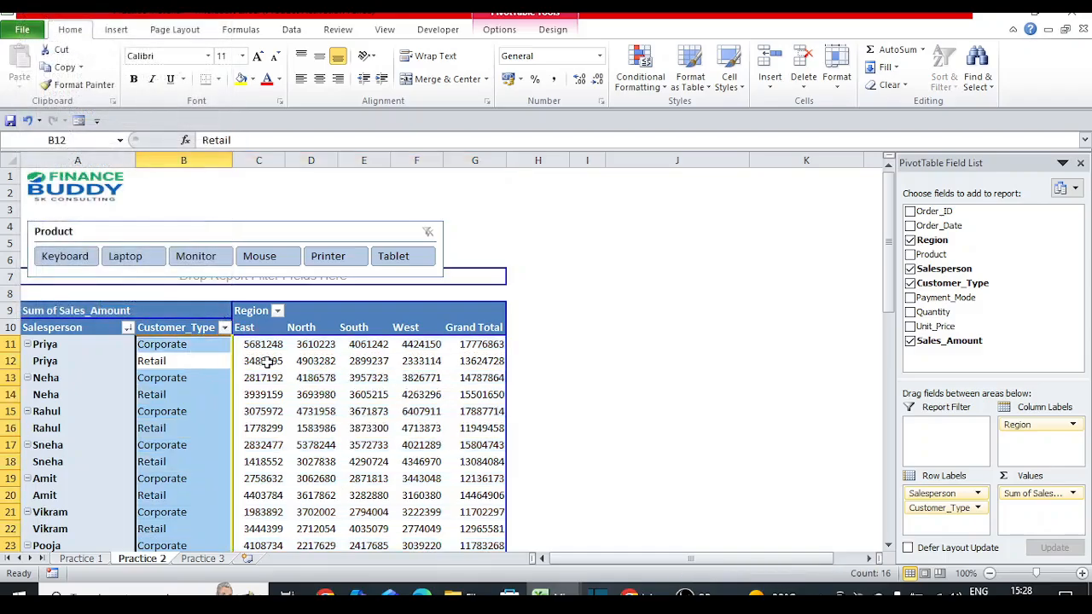
click(309, 376)
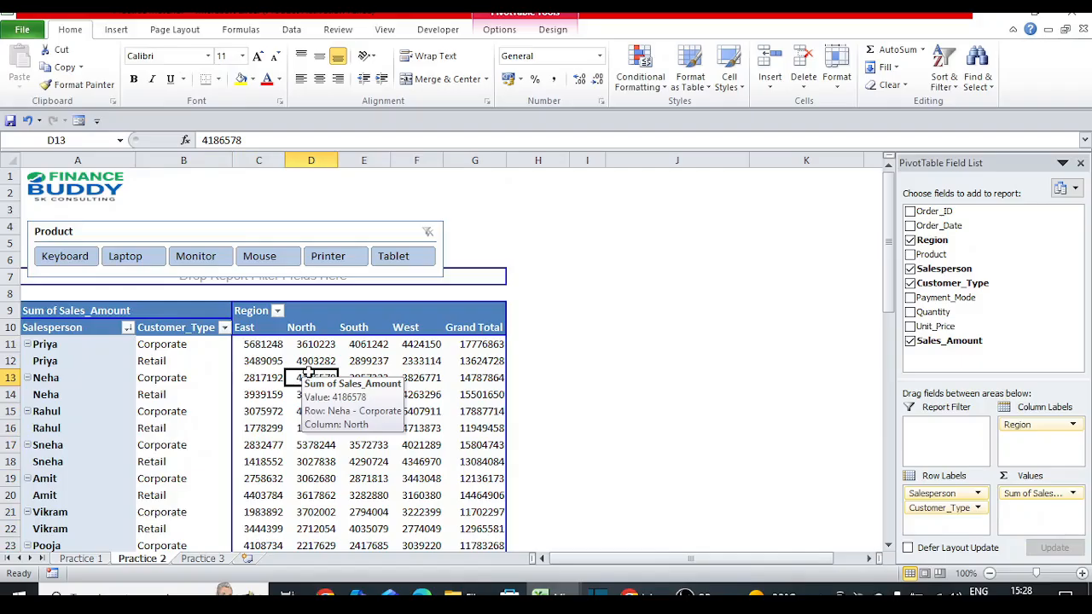
click(468, 342)
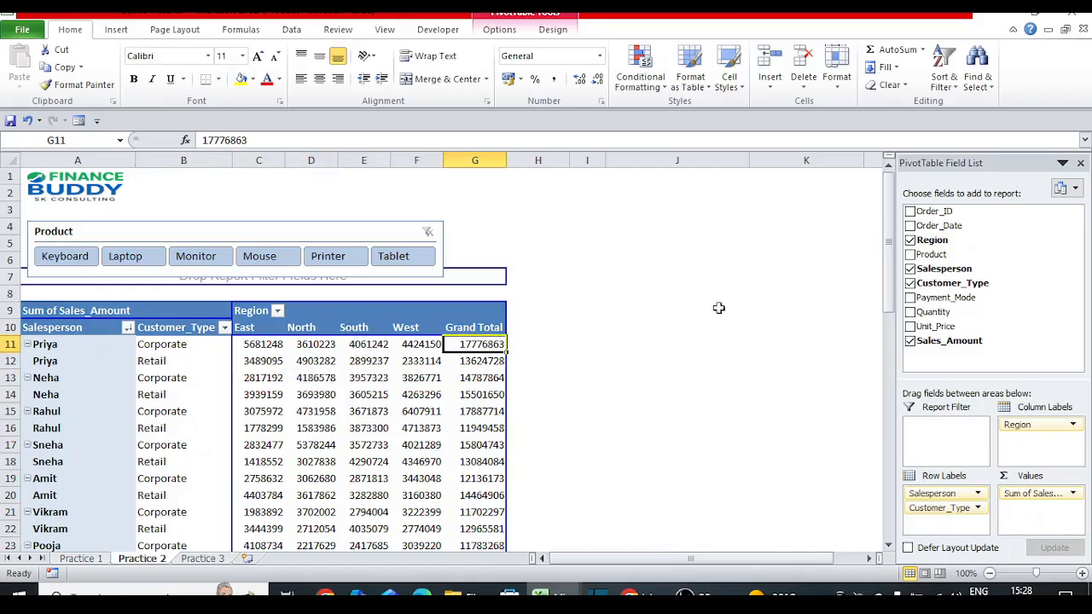
mouse_move(888, 241)
mouse_down()
mouse_move(888, 256)
mouse_move(888, 241)
mouse_up()
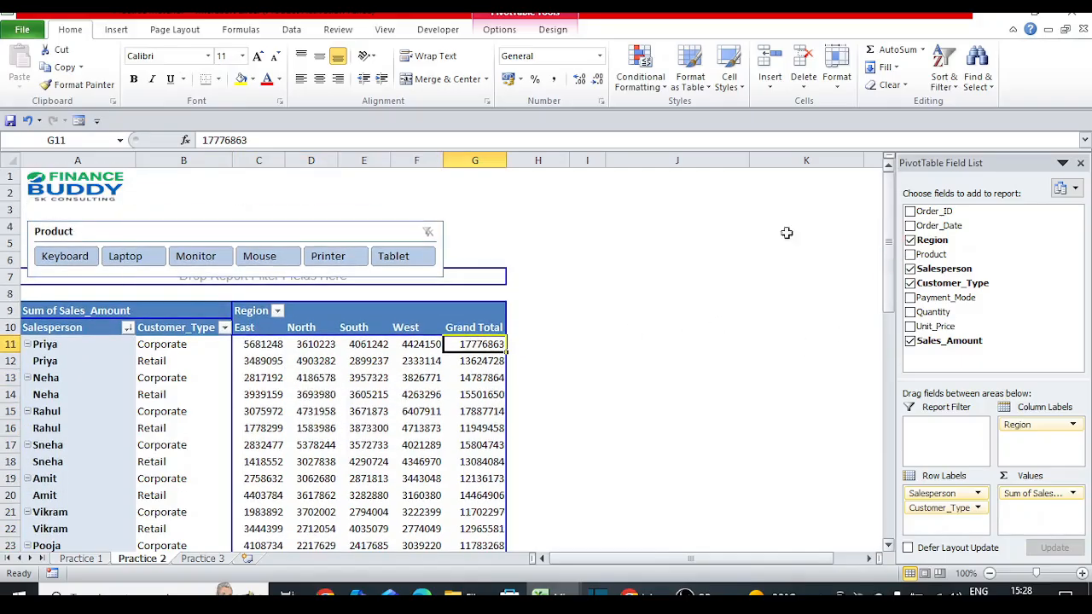
click(128, 328)
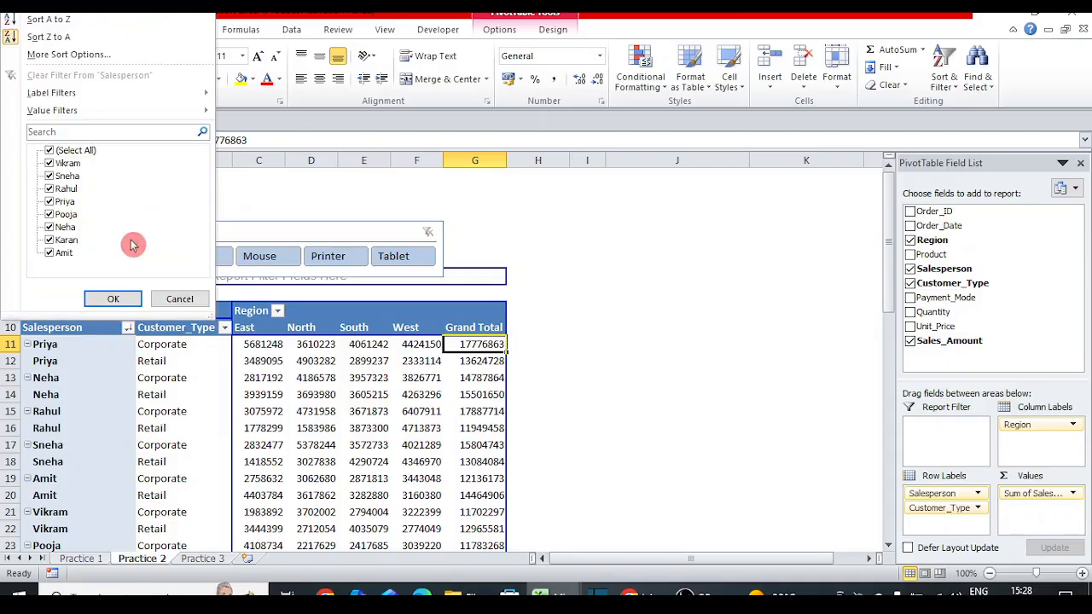
click(53, 152)
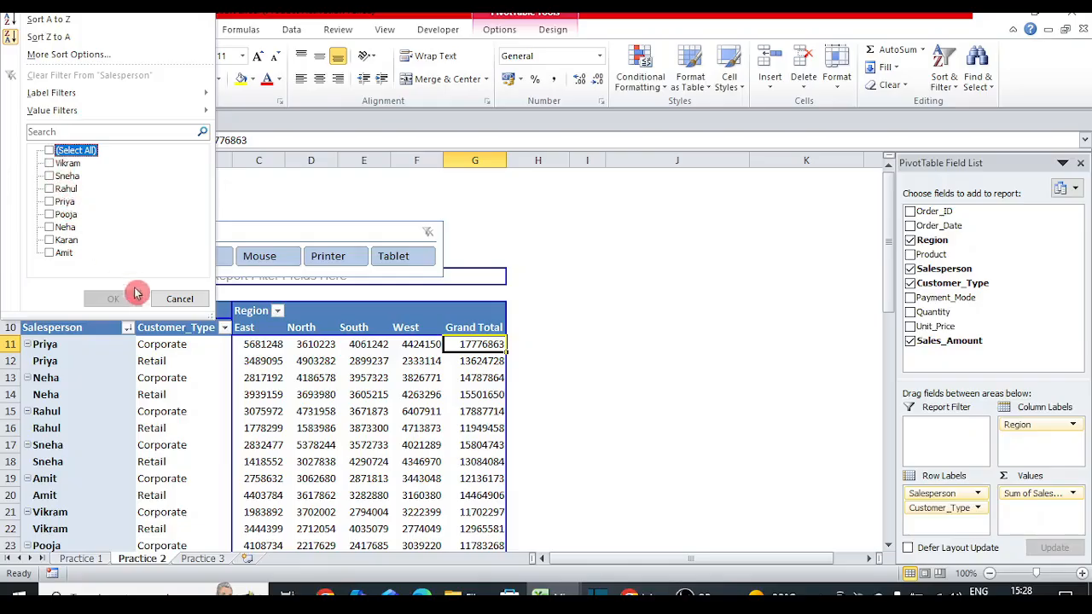
click(171, 300)
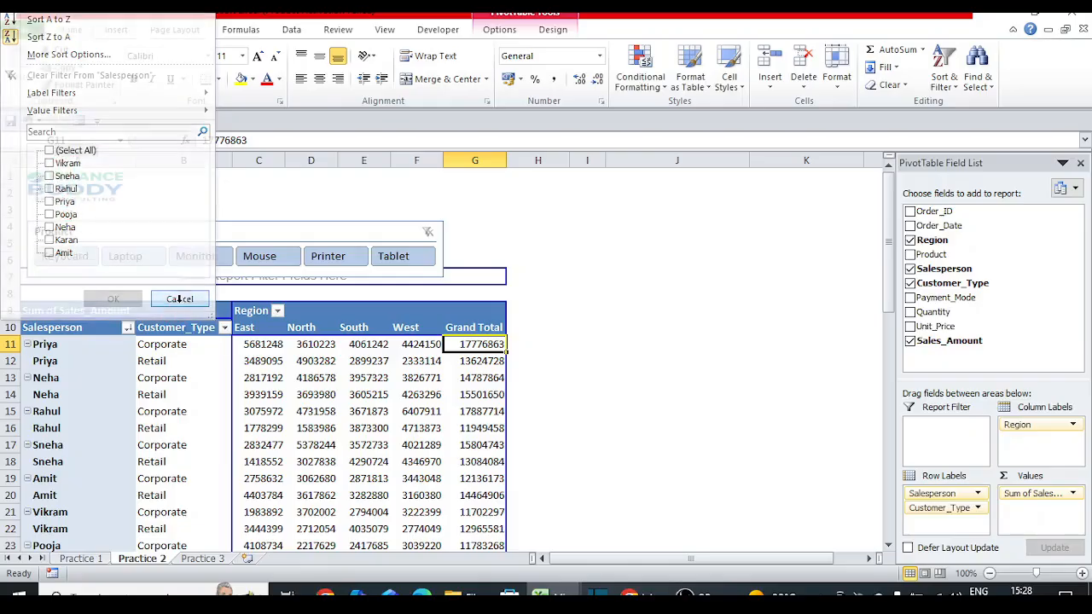
click(125, 345)
drag(125, 344, 91, 394)
Step: Filter the pivot to keep only Priya and Neha, then undo so all salespeople show
right_click(95, 353)
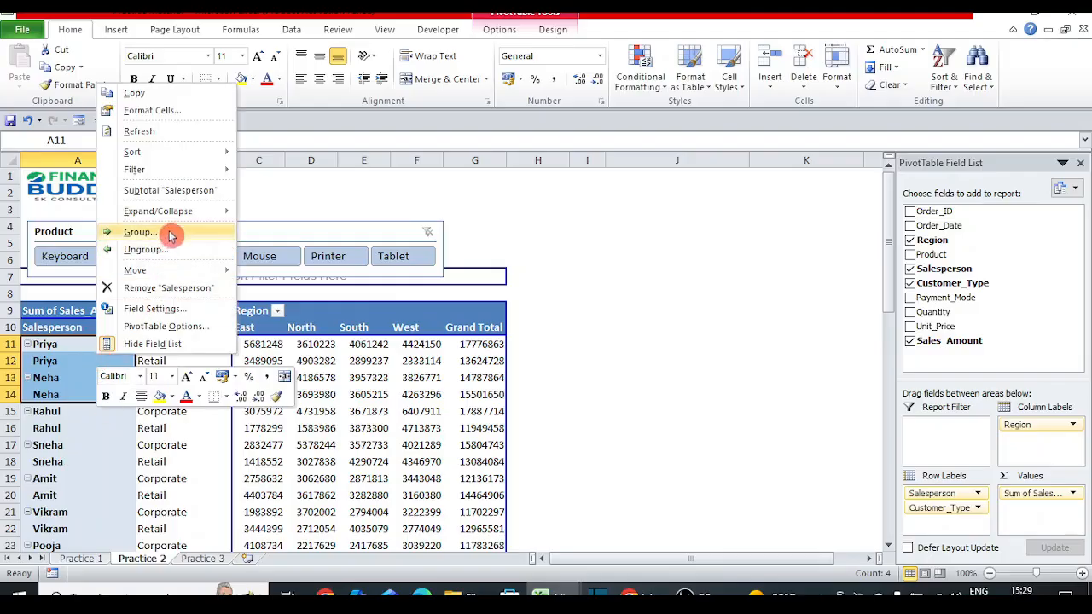
mouse_move(200, 160)
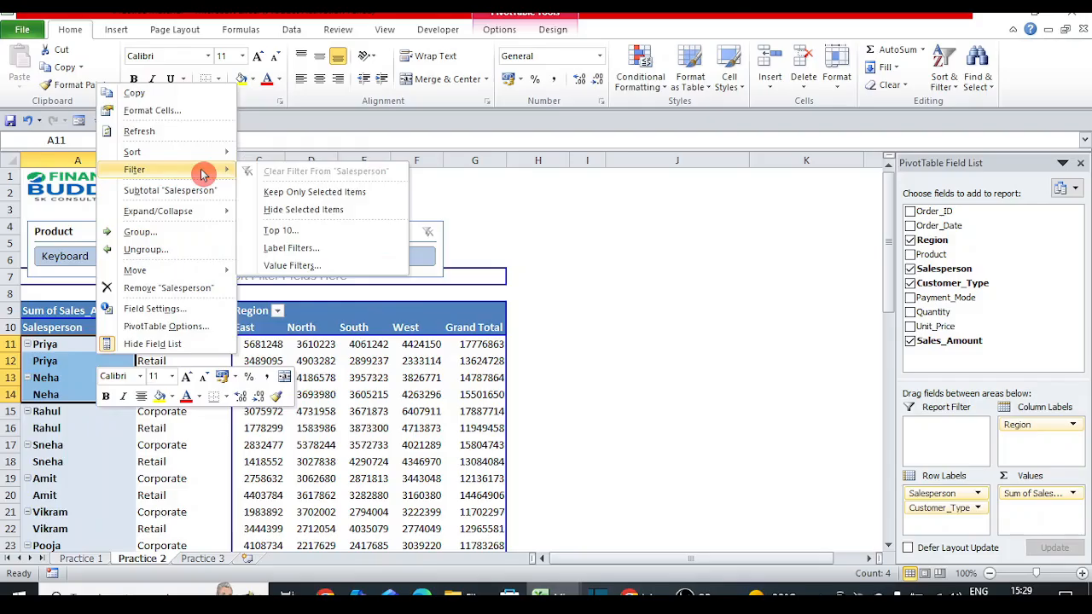
click(392, 193)
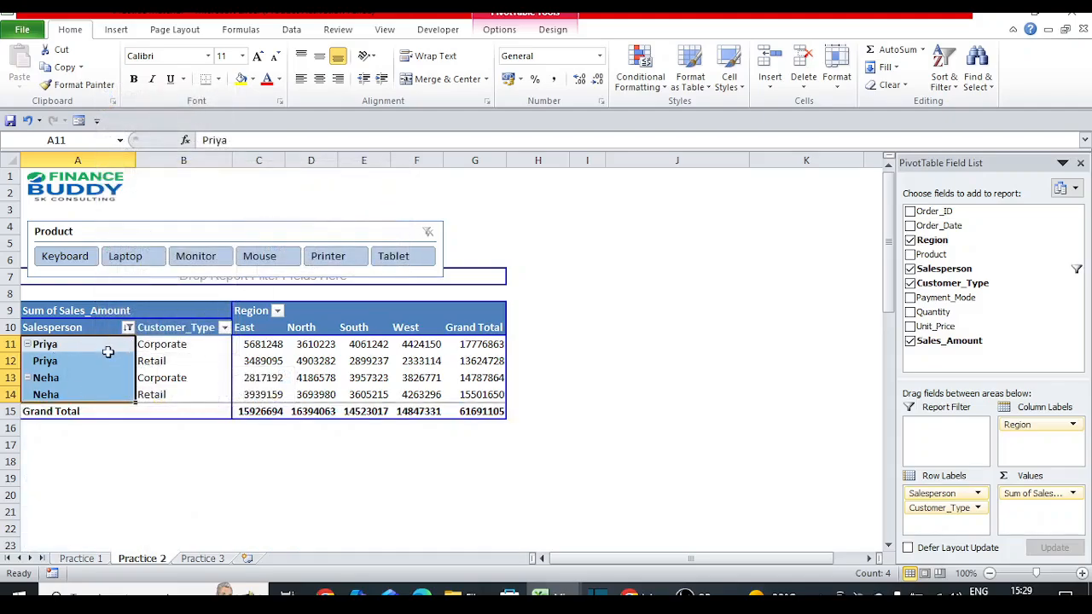
right_click(91, 356)
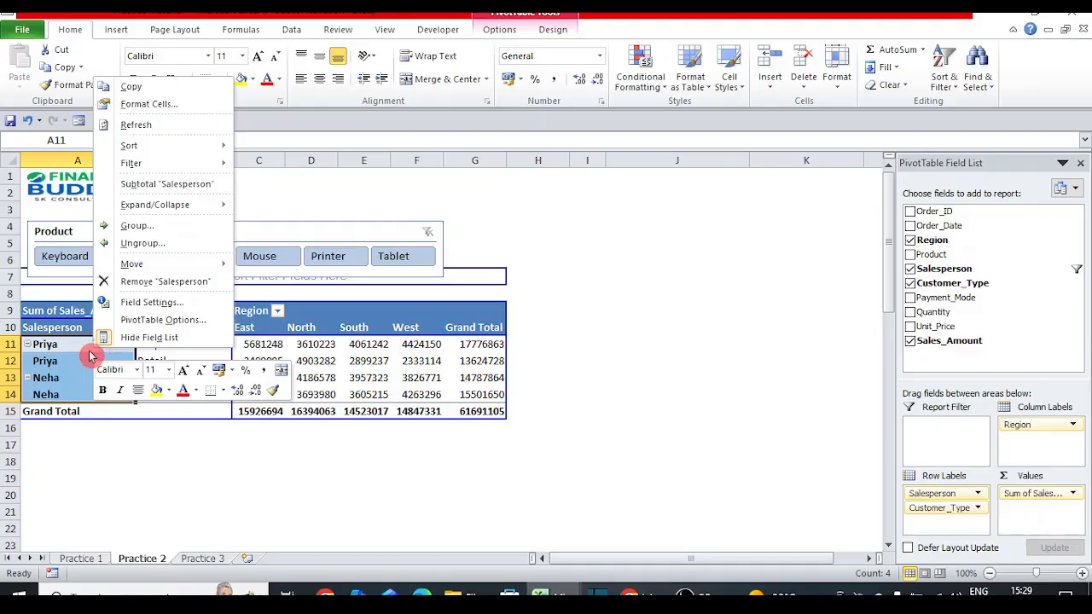
key(Escape)
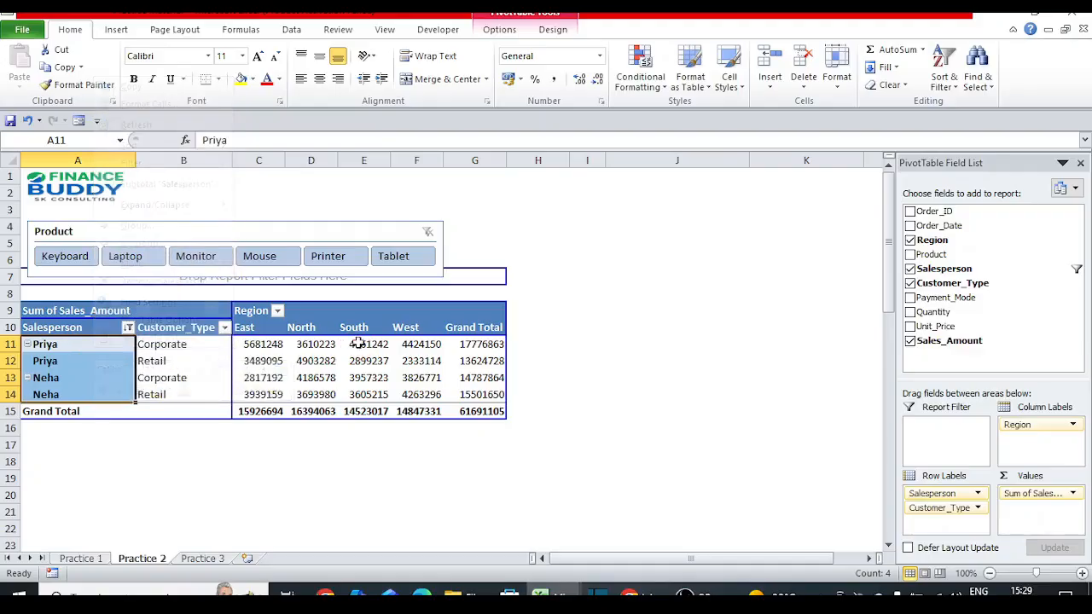
key(ctrl+z)
Step: Hide the selected Priya and Neha rows, then undo the hiding
right_click(53, 347)
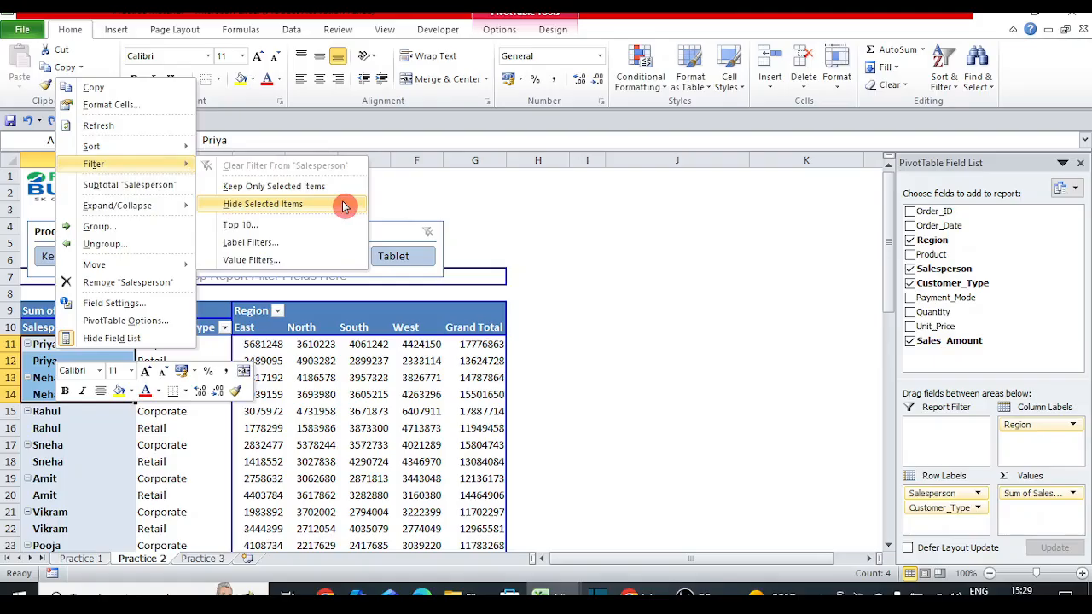
click(343, 207)
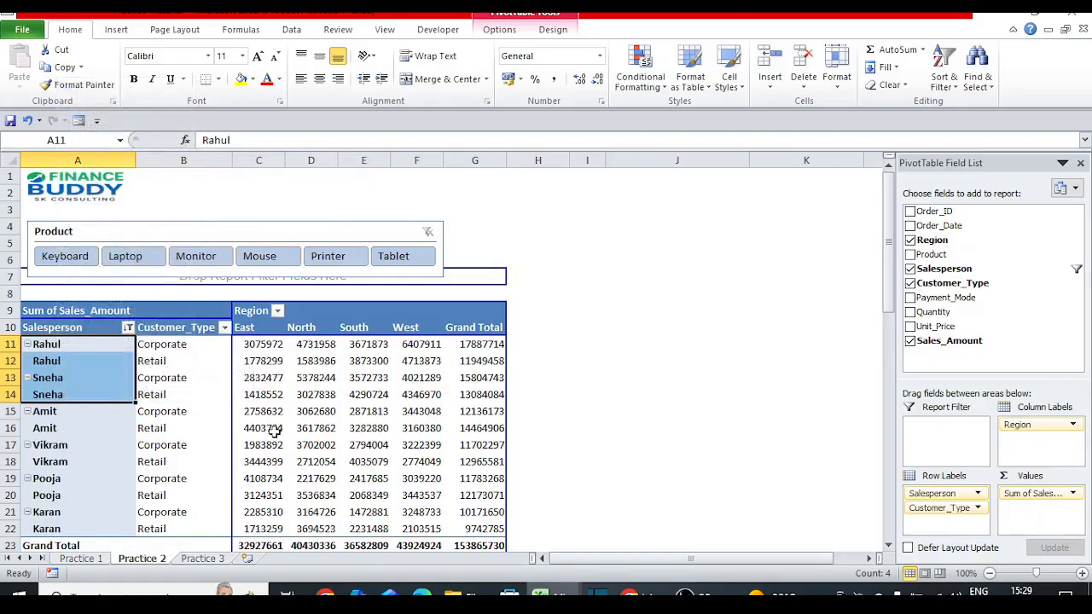
mouse_move(274, 432)
key(ctrl+z)
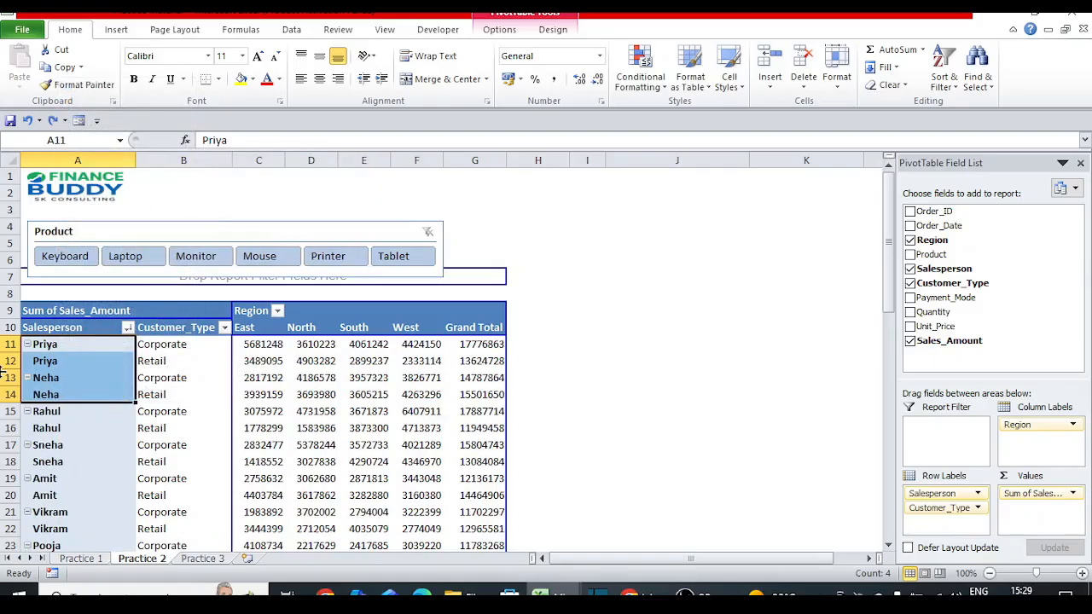
right_click(72, 356)
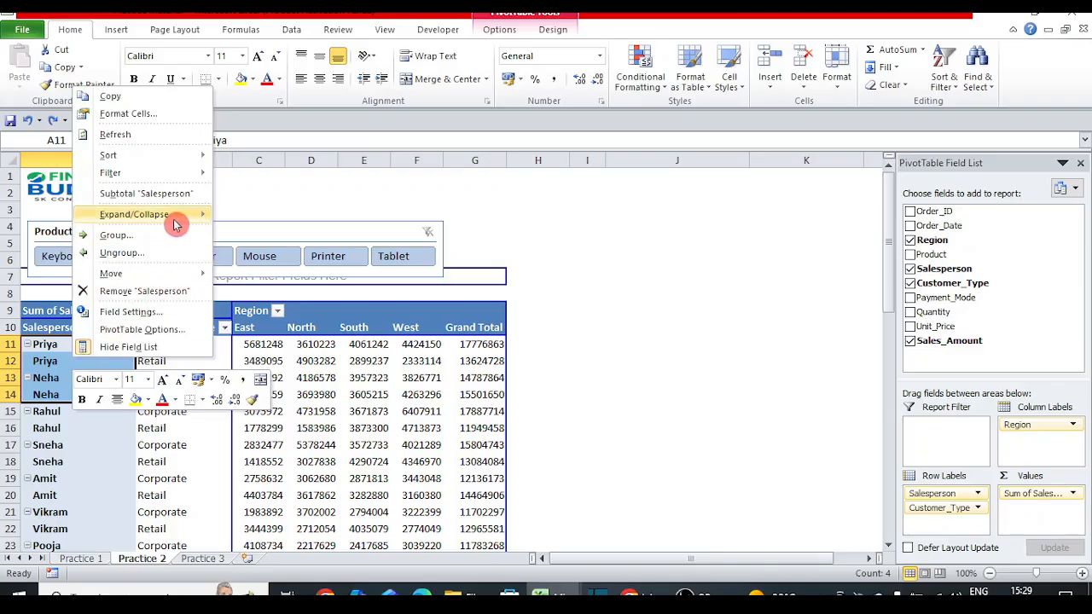
mouse_move(175, 223)
mouse_move(173, 177)
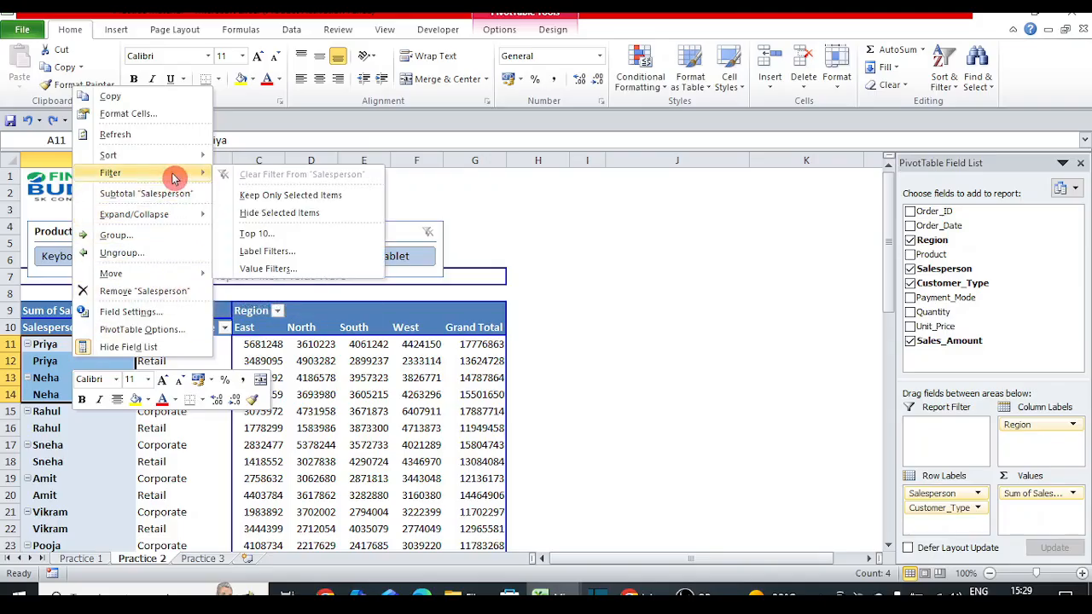
click(329, 251)
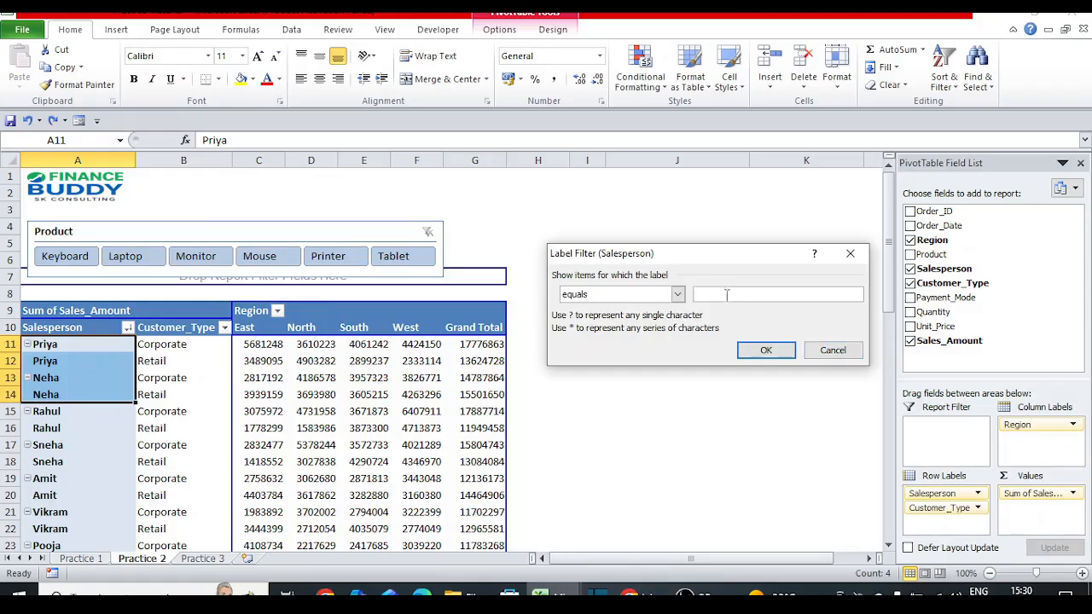
click(679, 295)
click(680, 295)
click(833, 350)
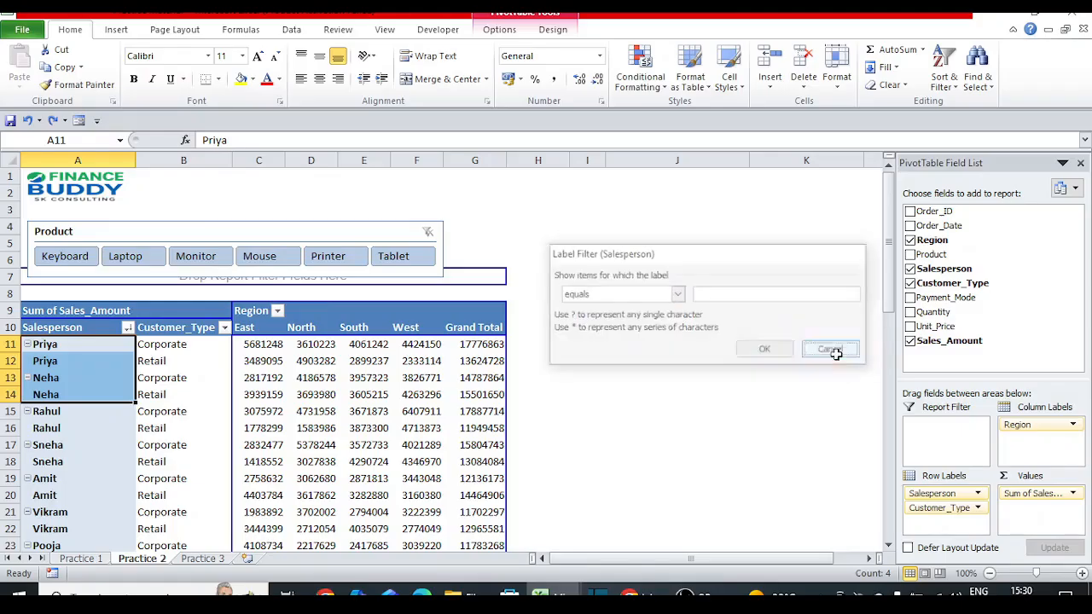
click(130, 328)
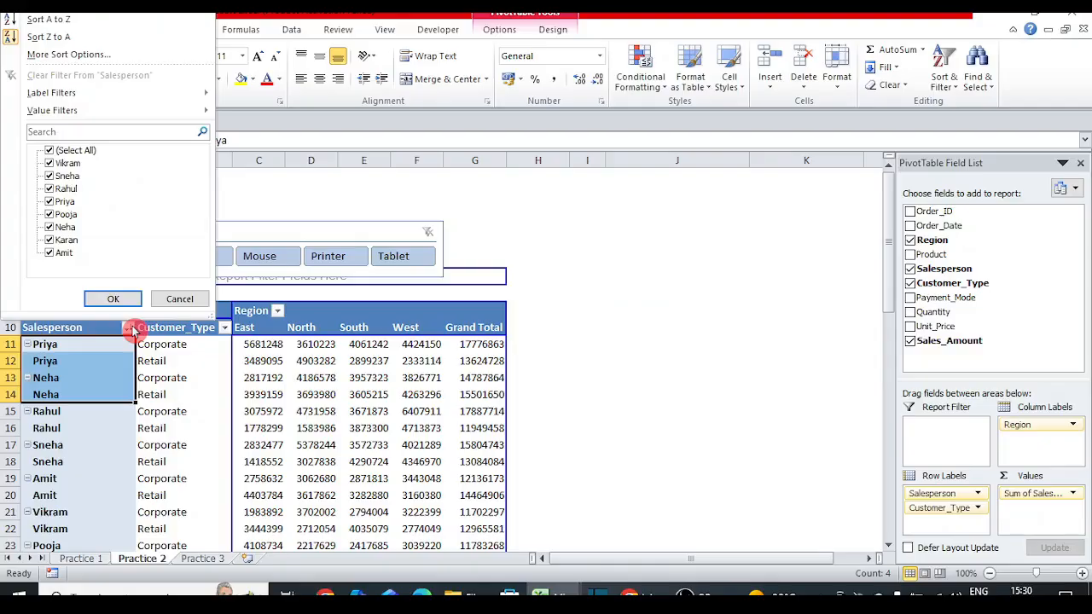
mouse_move(151, 93)
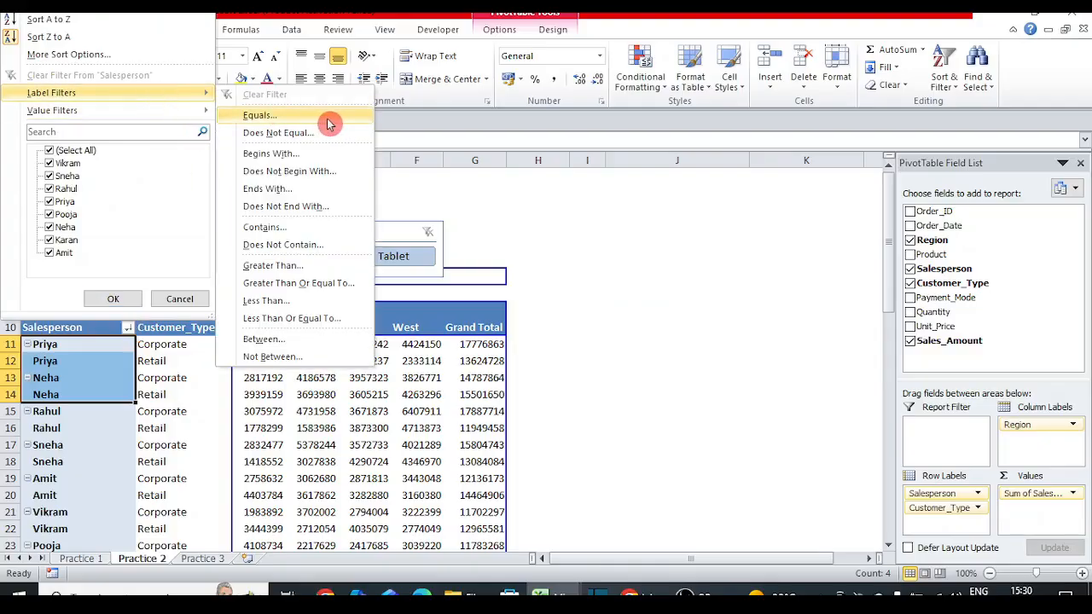
click(317, 228)
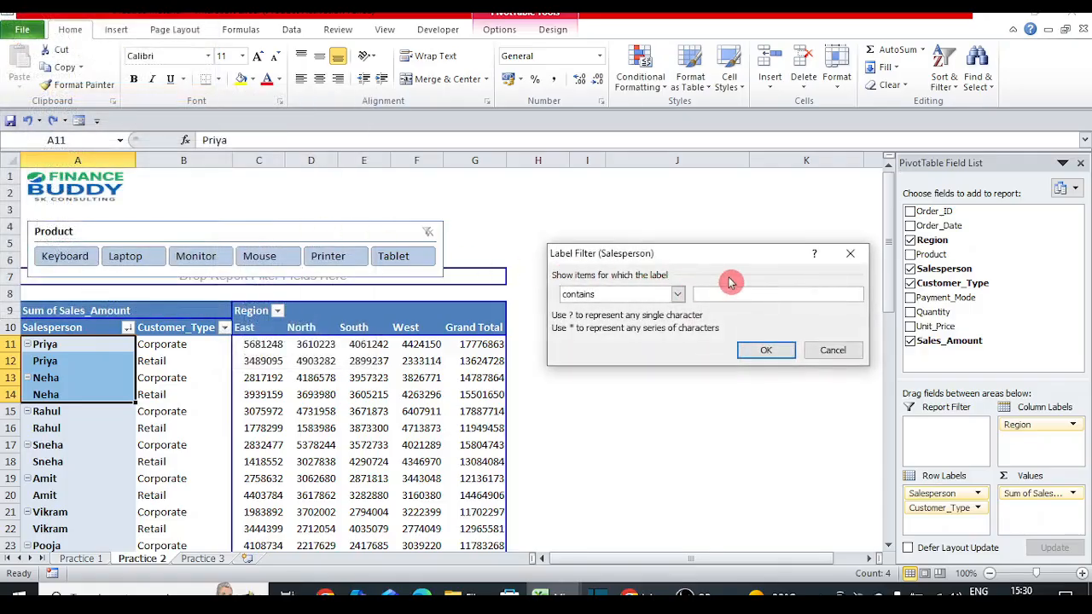
click(765, 350)
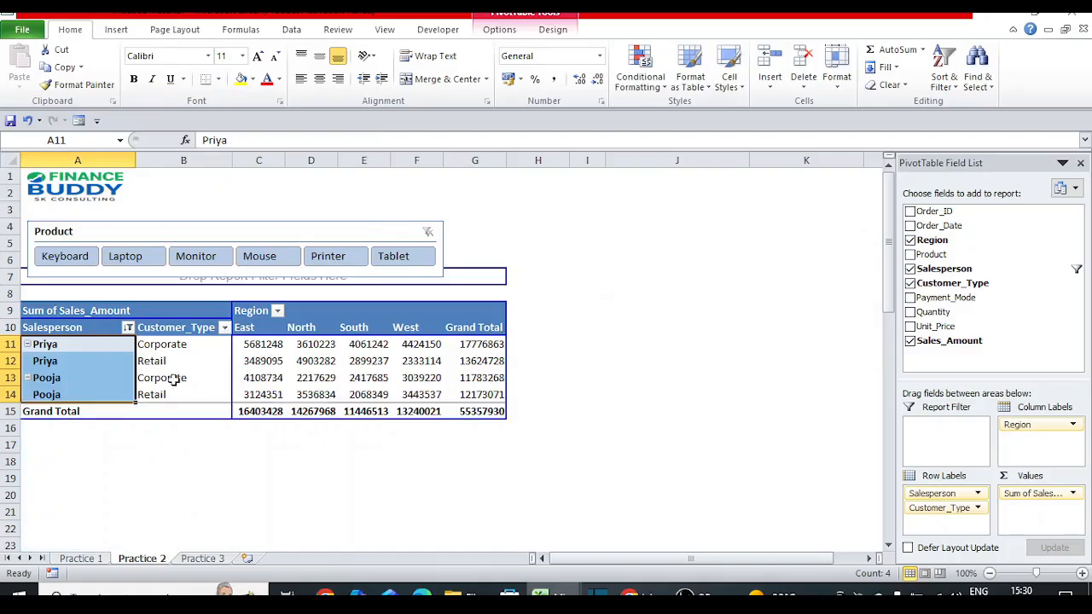
key(ctrl+z)
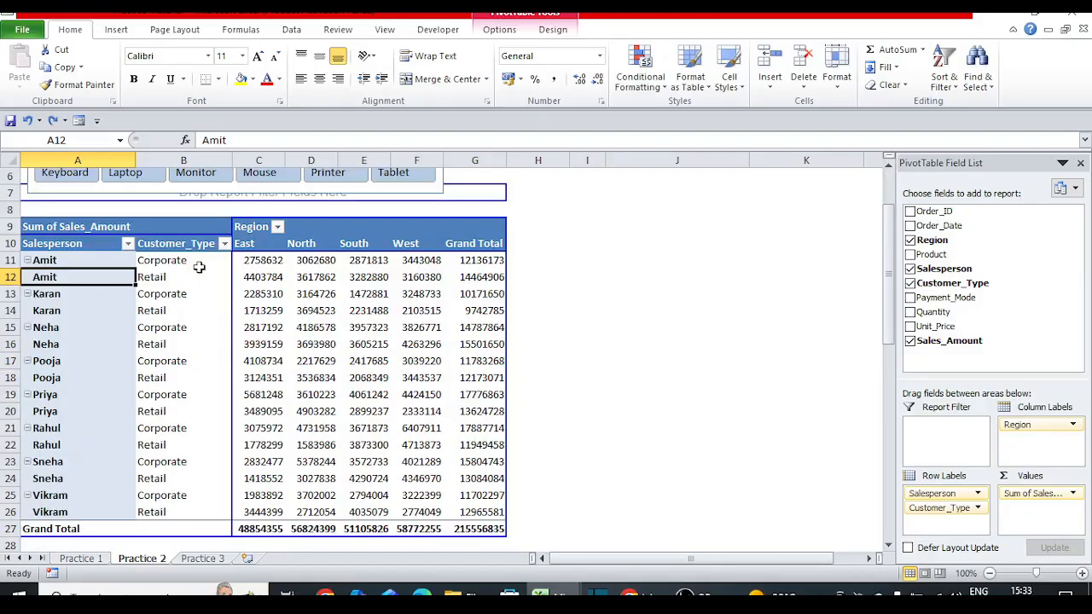
Step: Enable the Salesperson subtotal so each salesperson gets a total row, e.g. Amit Total 26601079
click(198, 264)
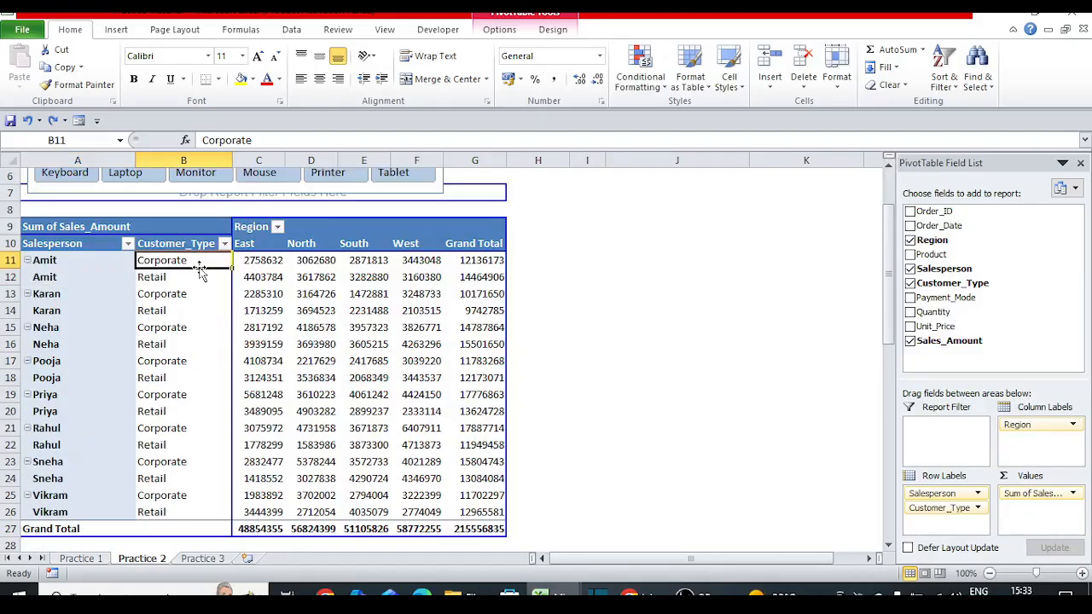
click(269, 259)
key(Left)
key(Right)
key(Left)
right_click(71, 261)
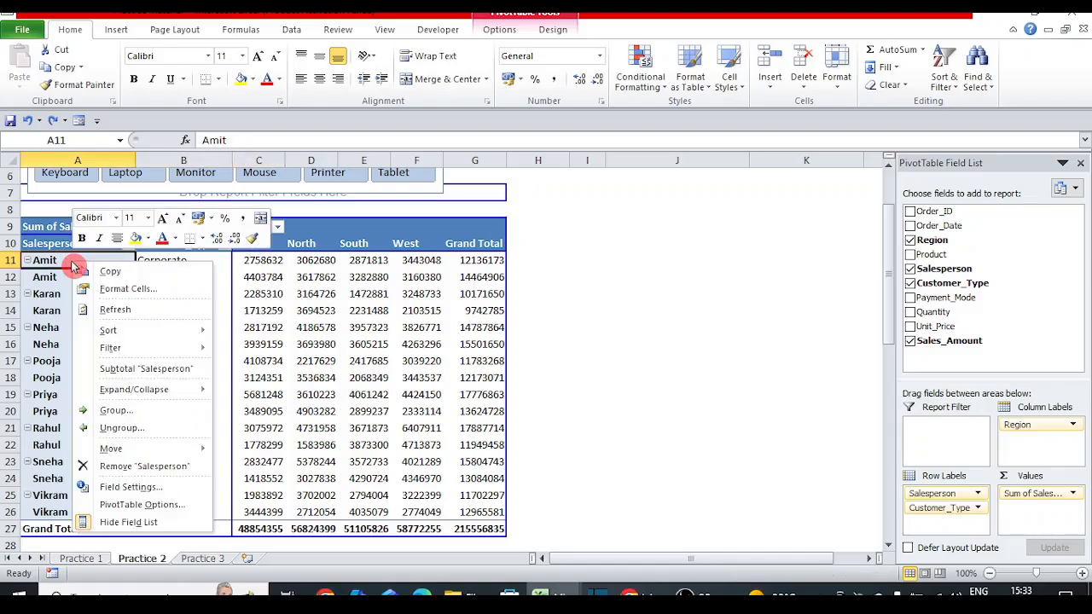
click(114, 372)
click(263, 293)
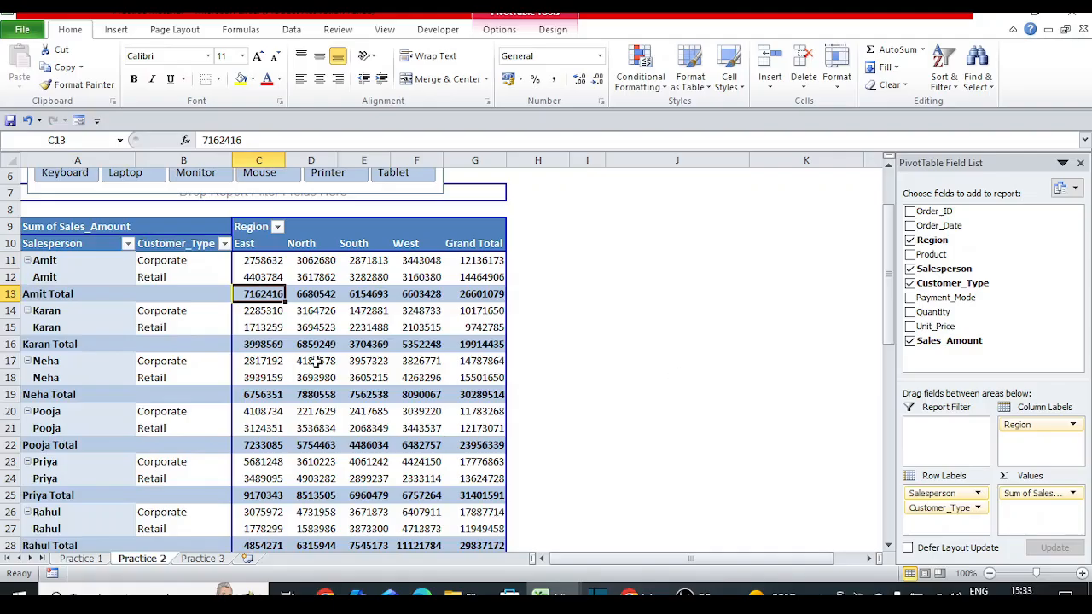
Step: Set the Salesperson field to outline form with subtotals displayed at the top of each group
right_click(83, 277)
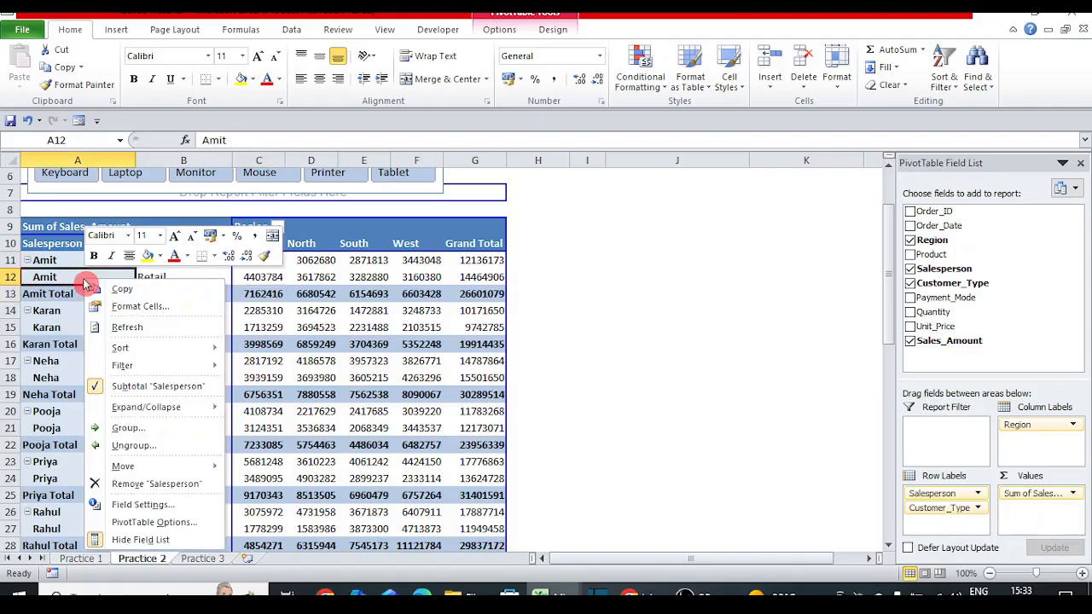
click(177, 505)
click(140, 328)
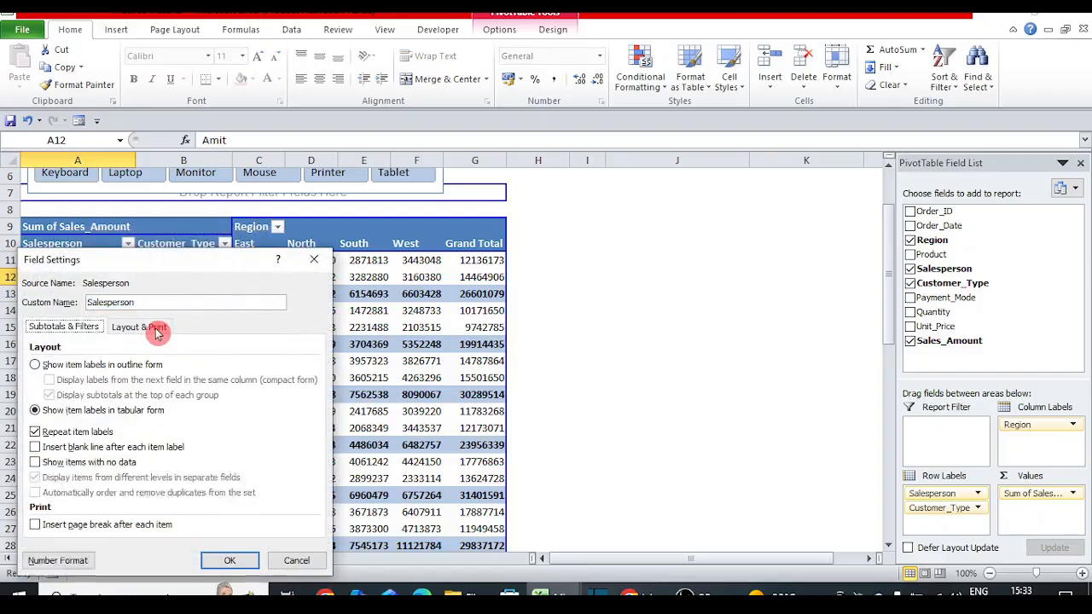
click(35, 364)
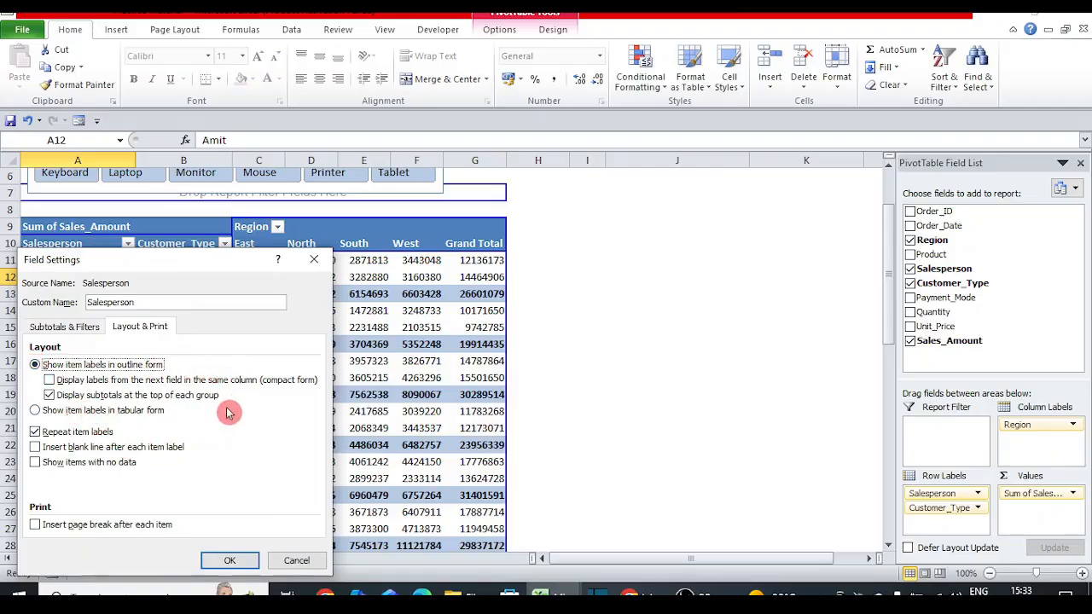
click(50, 395)
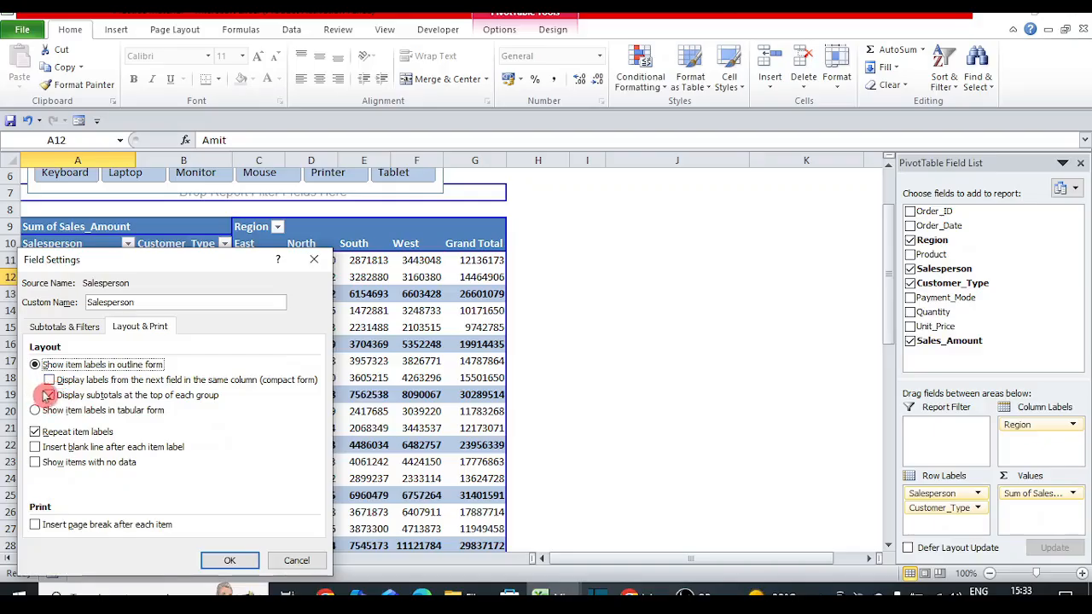
click(50, 397)
click(51, 397)
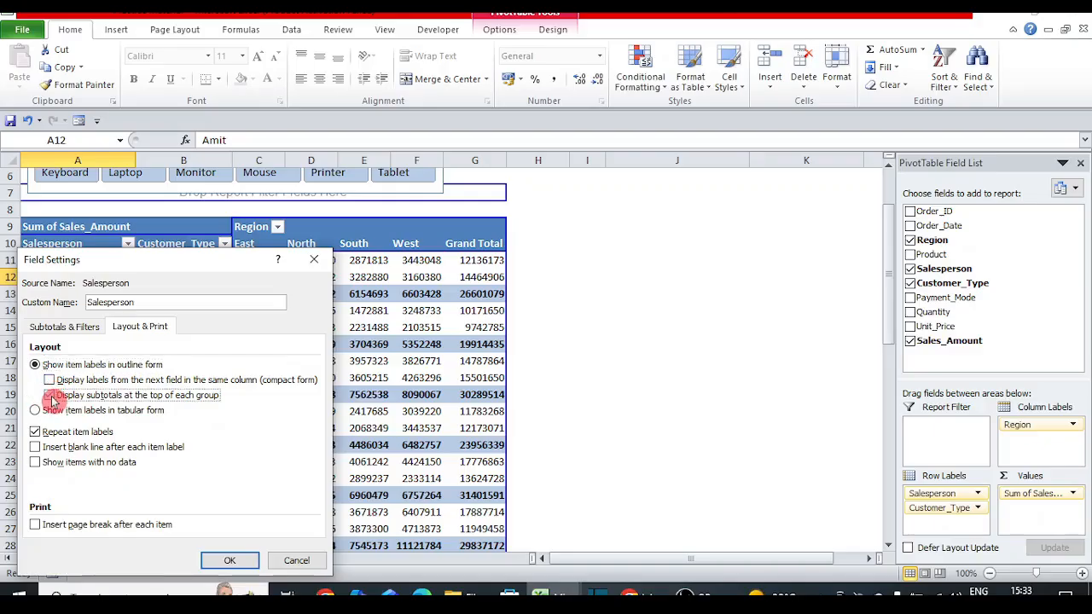
click(246, 569)
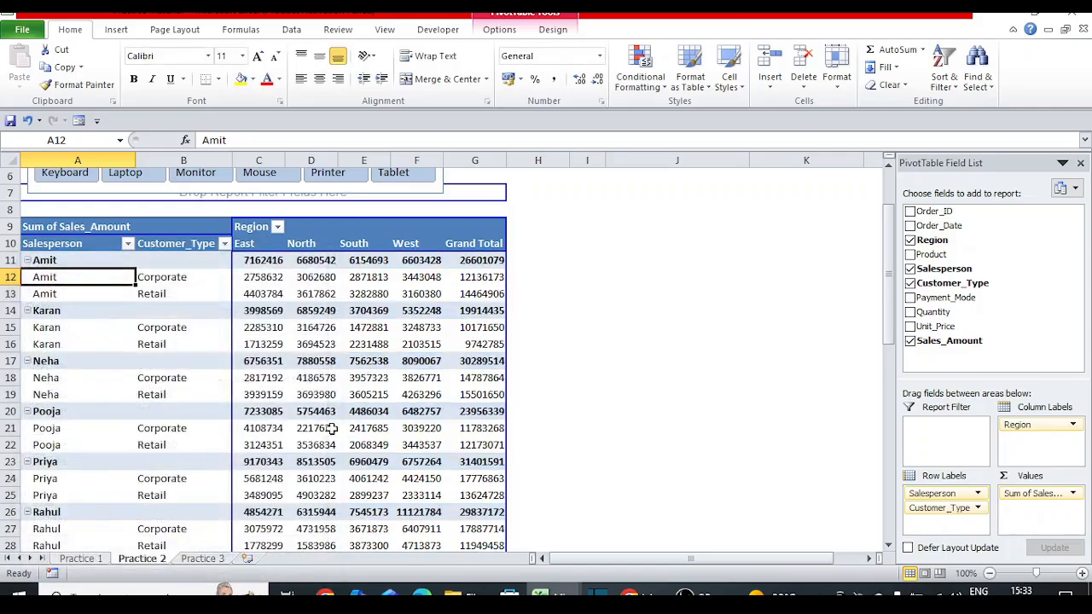
click(280, 276)
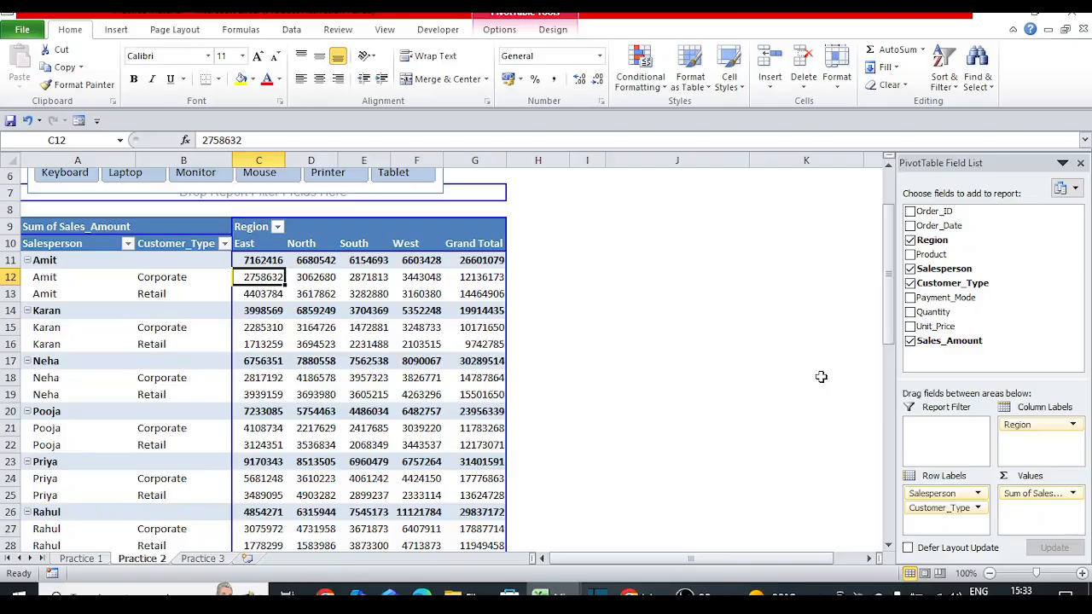
Step: Check Amit's Corporate North and South values, then select an empty cell outside the pivot to hide the Field List
drag(888, 281, 888, 256)
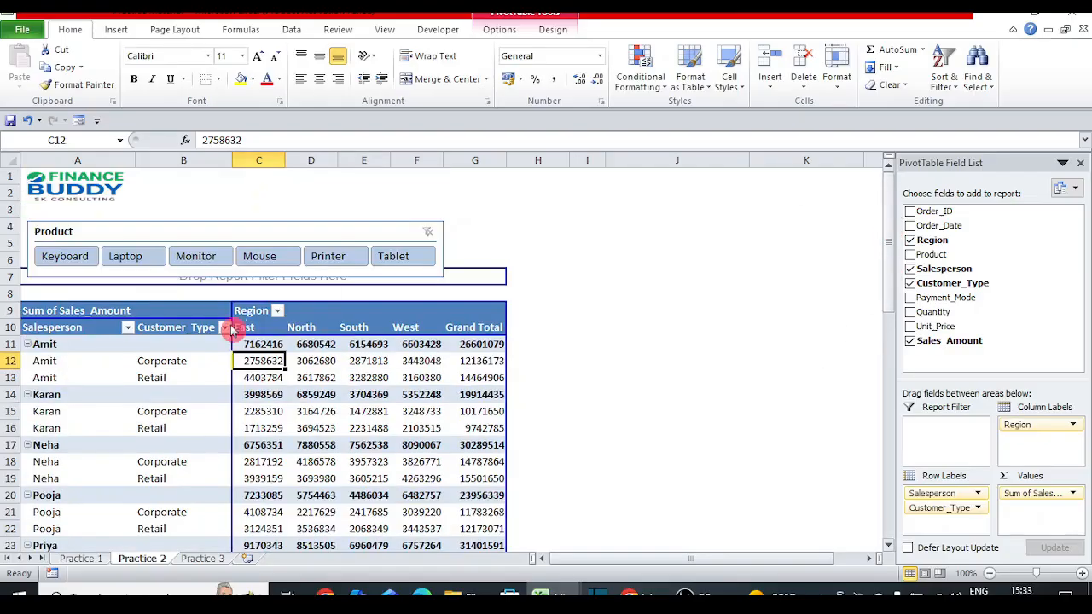
click(328, 360)
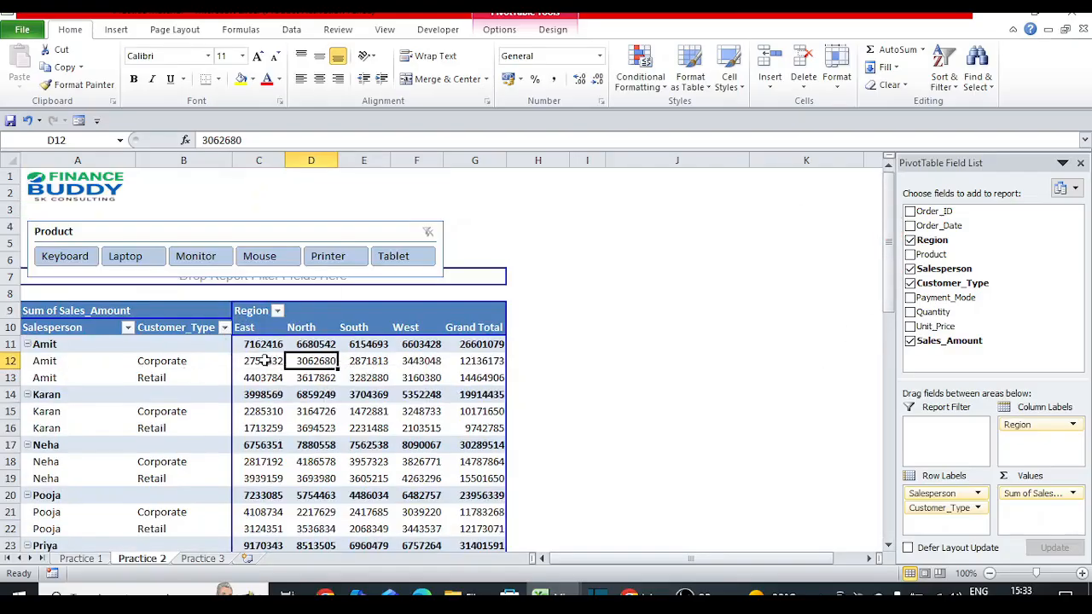
mouse_move(257, 352)
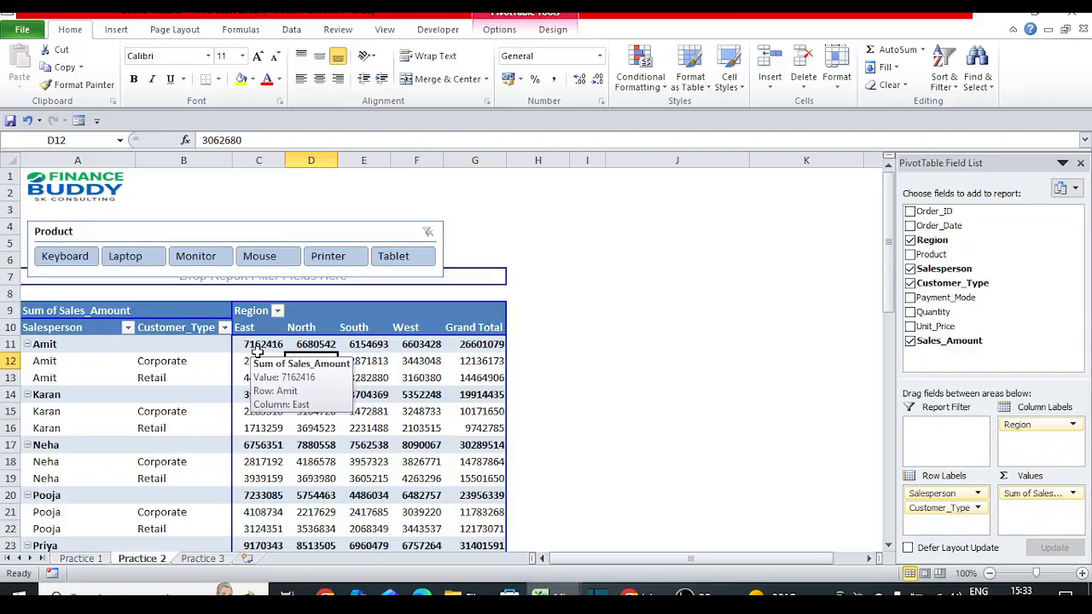
click(370, 355)
key(Left)
key(Left)
key(Left)
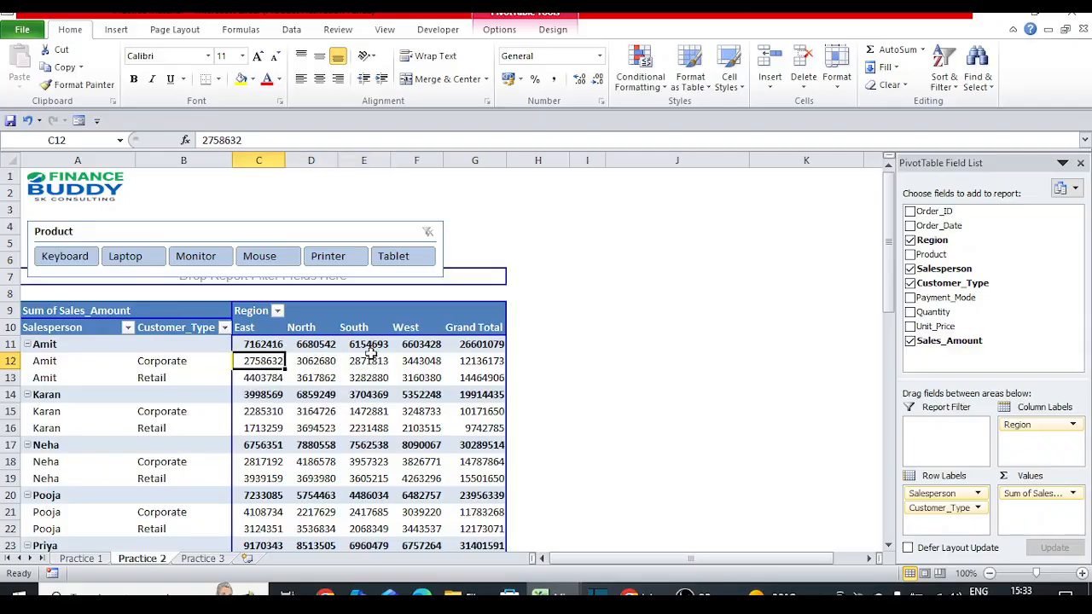
mouse_move(370, 352)
key(Right)
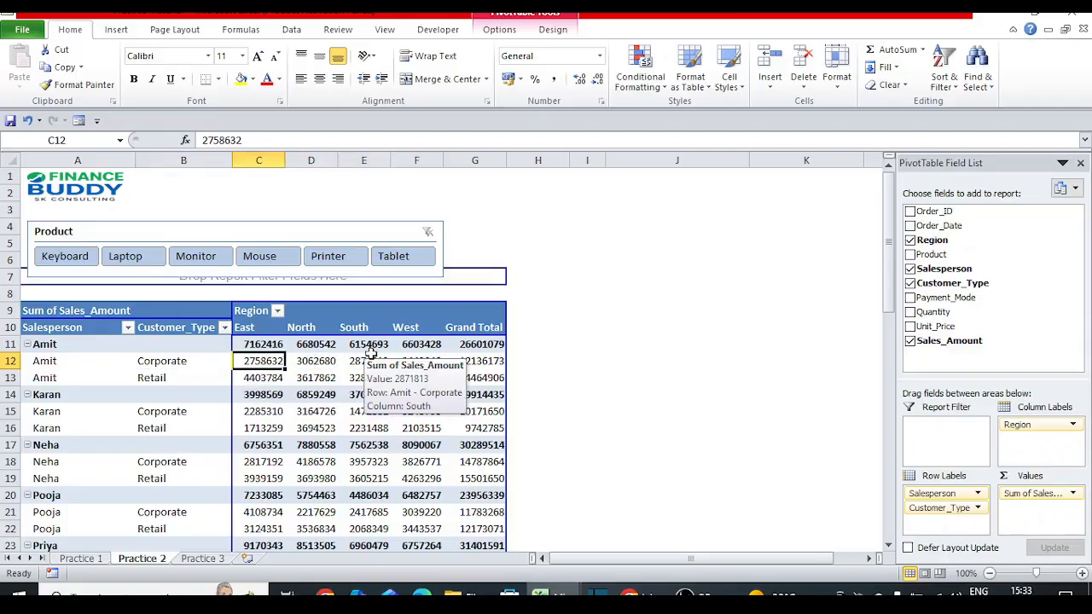
click(572, 345)
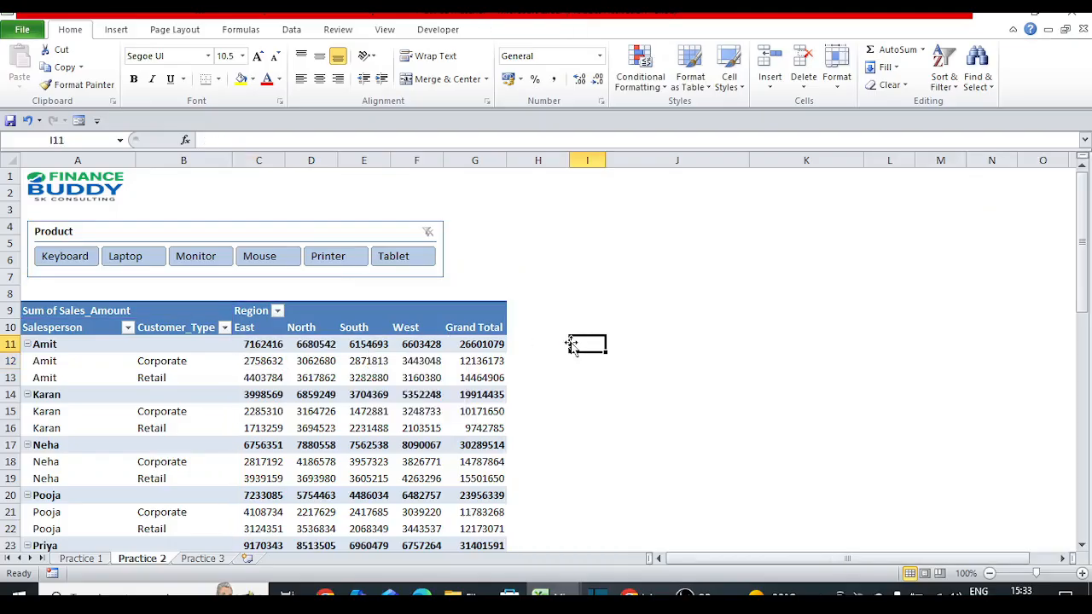
click(573, 310)
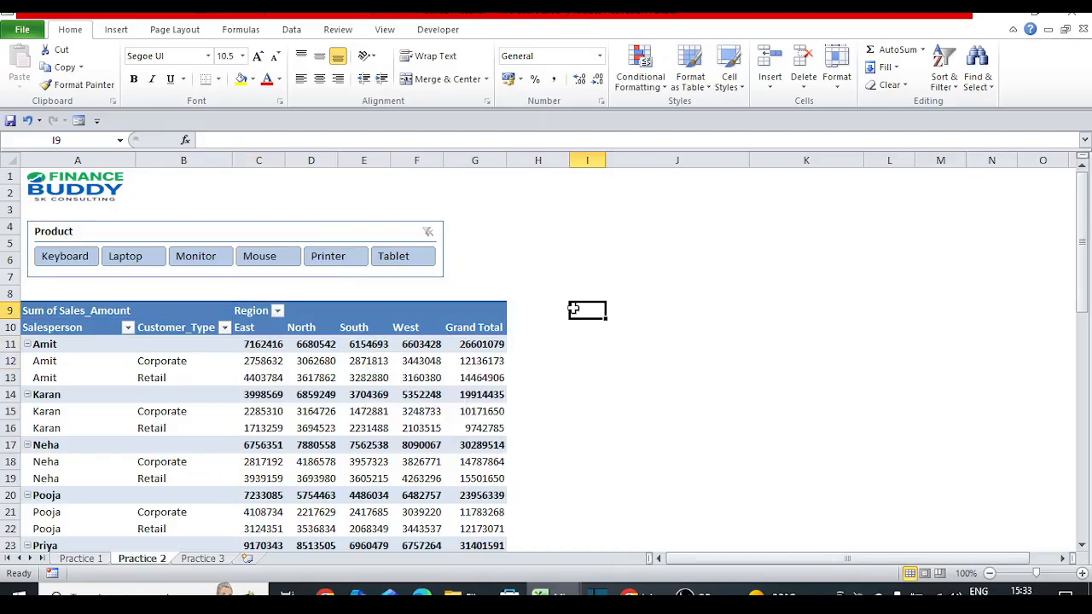